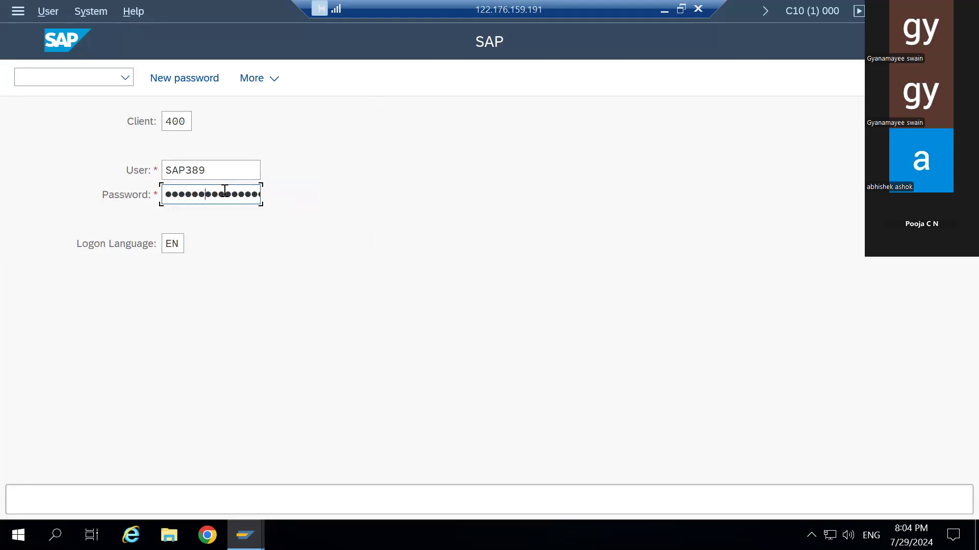
- Submit the filled-in logon credentials to log on to client 400
{"action": "key", "text": "Return"}
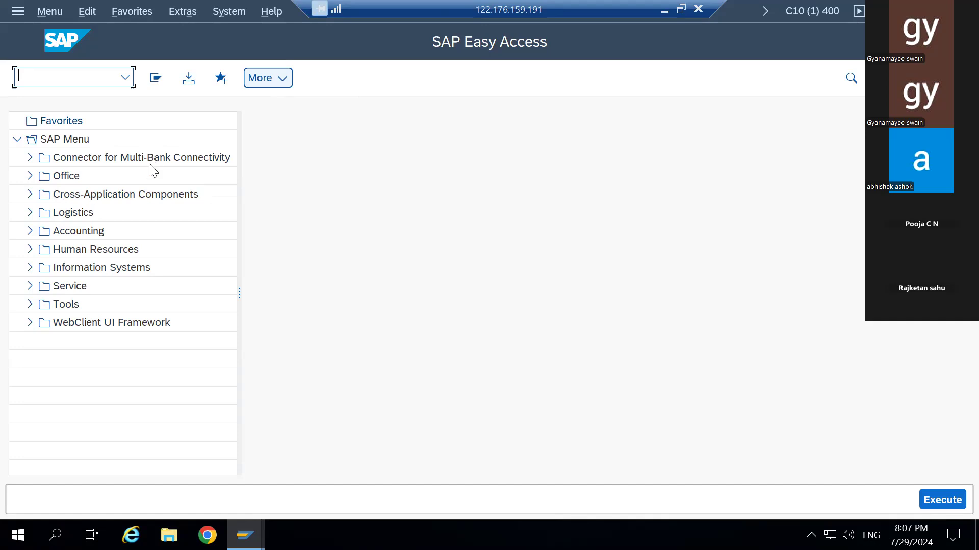
- Start transaction PA30 (Maintain HR Master Data) from the command field
{"action": "left_click", "coordinate": [83, 75]}
{"action": "type", "text": "pa30"}
{"action": "key", "text": "Return"}
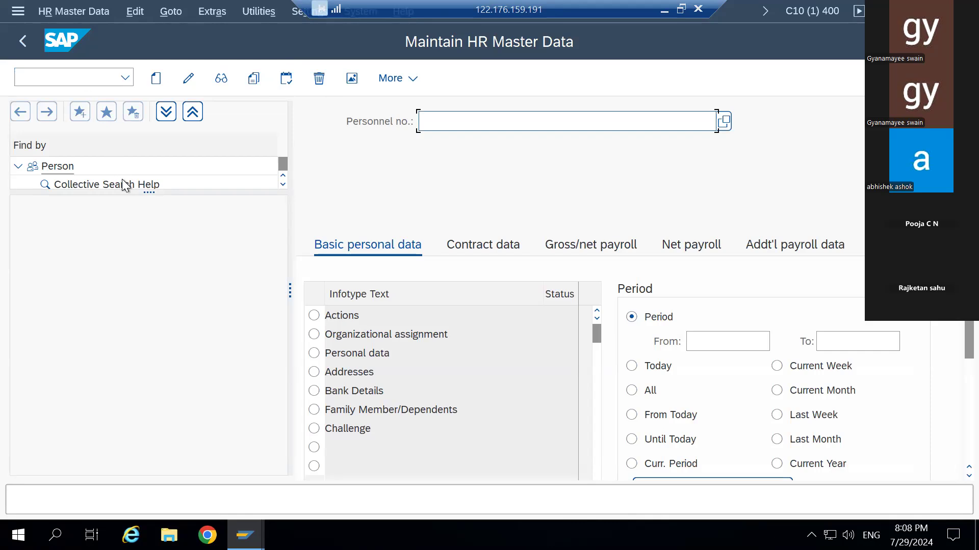
- Bring up the search help for the Personnel no. field
{"action": "left_click", "coordinate": [723, 122]}
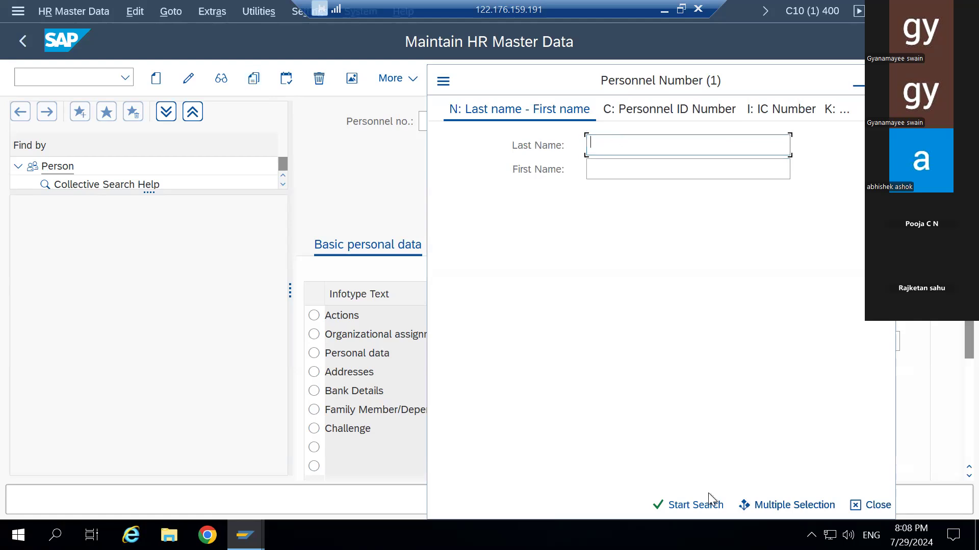
- Run the personnel number search with empty name fields to list all 23 employees
{"action": "left_click", "coordinate": [680, 502]}
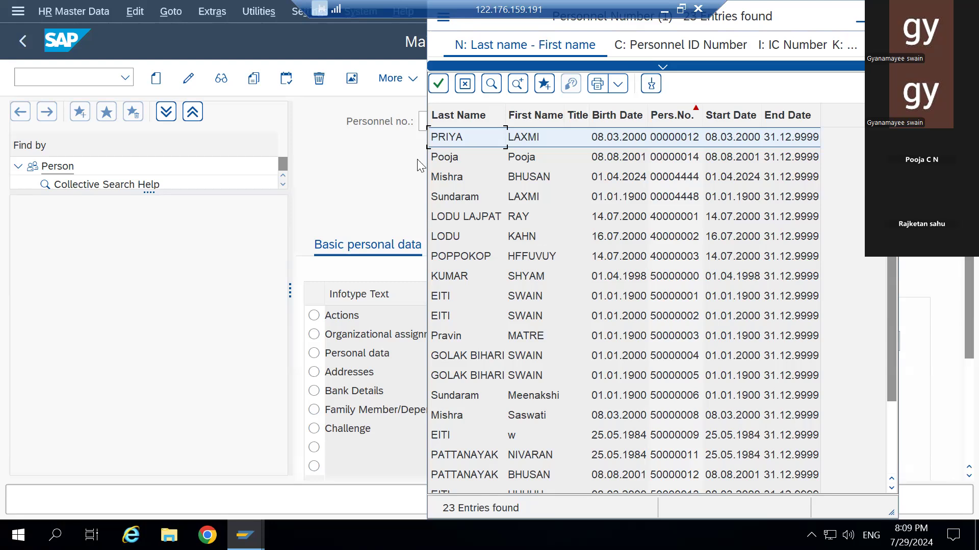
- Take the chosen employee's personnel number, then bring SAP Logon 770's Connections list forward
{"action": "double_click", "coordinate": [468, 157]}
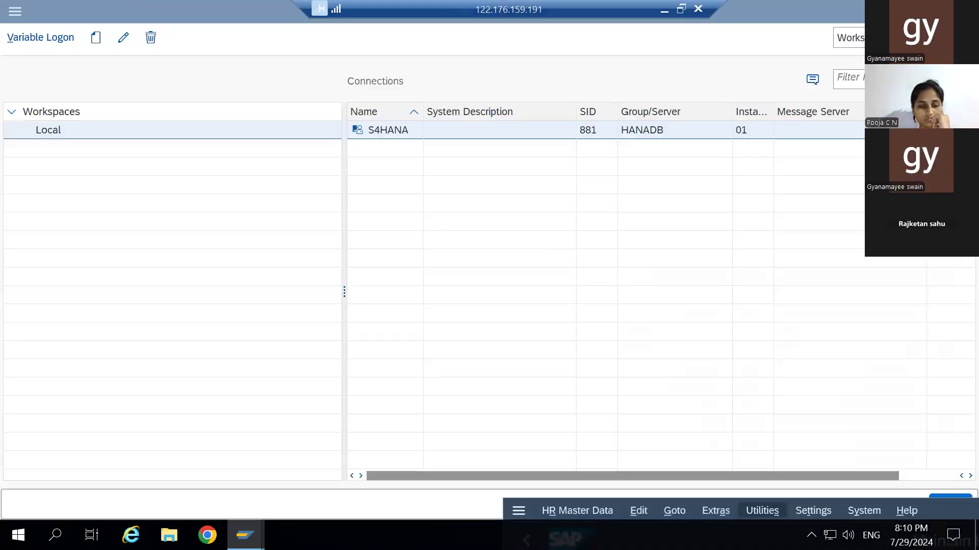
{"action": "mouse_move", "coordinate": [245, 535]}
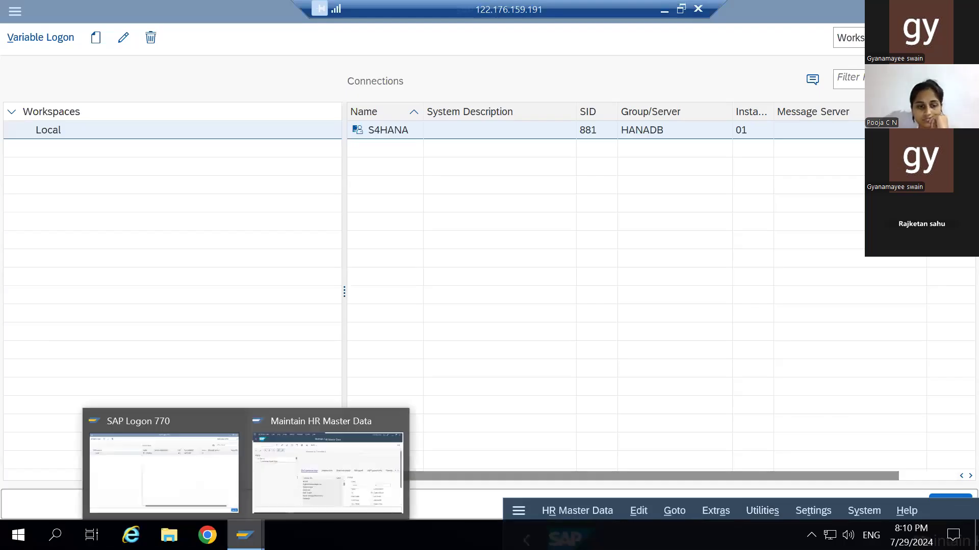
{"action": "left_click", "coordinate": [320, 476]}
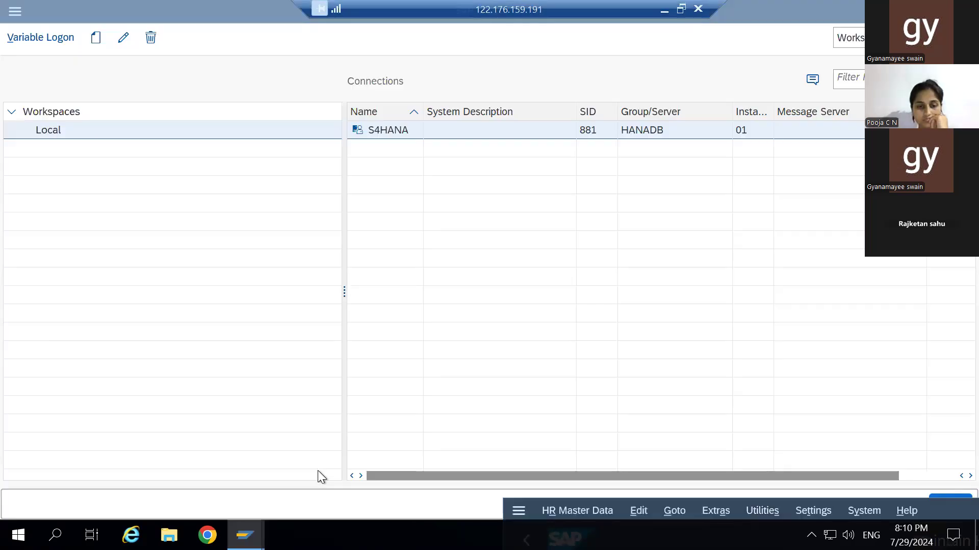
{"action": "mouse_move", "coordinate": [245, 535]}
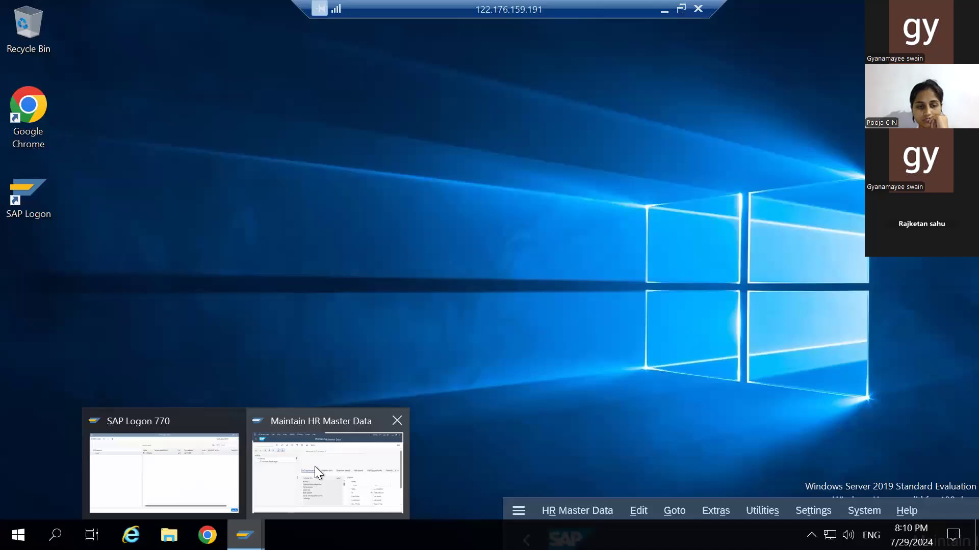
{"action": "left_click", "coordinate": [314, 465]}
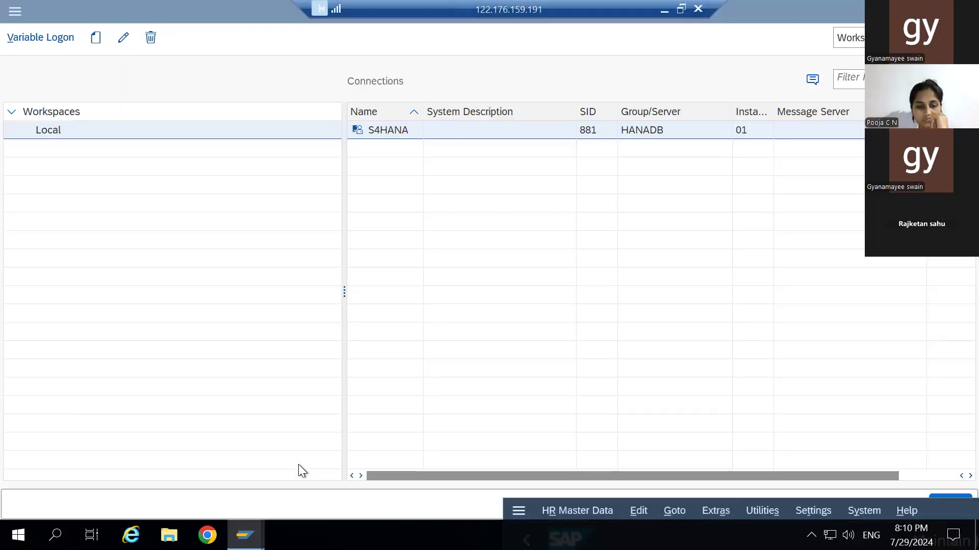
{"action": "left_click", "coordinate": [387, 129]}
{"action": "double_click", "coordinate": [389, 132]}
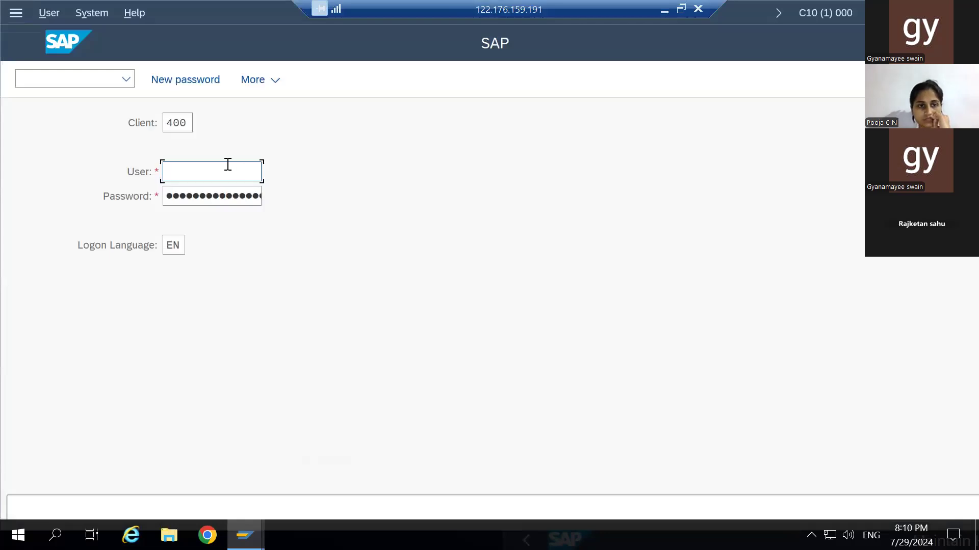
{"action": "type", "text": "S"}
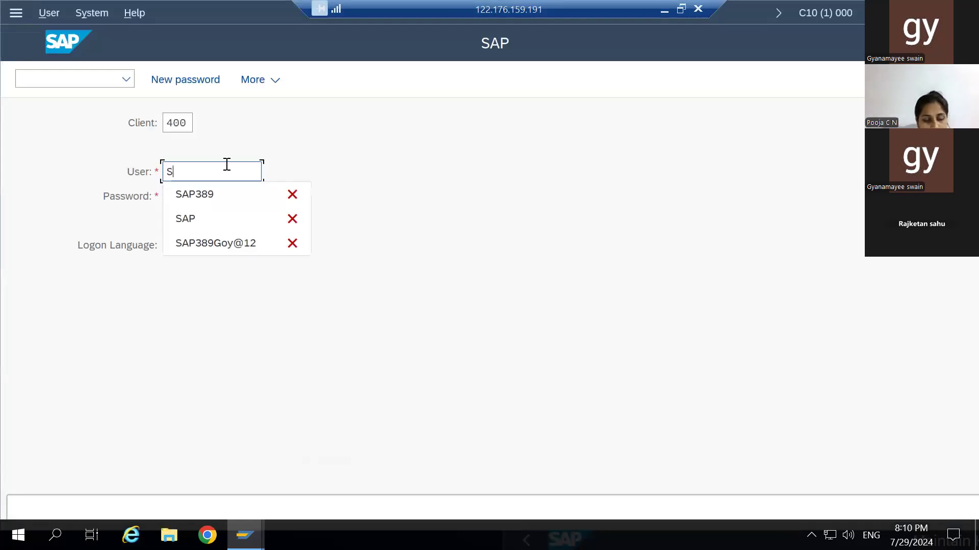
{"action": "left_click", "coordinate": [228, 197]}
{"action": "left_click", "coordinate": [229, 197]}
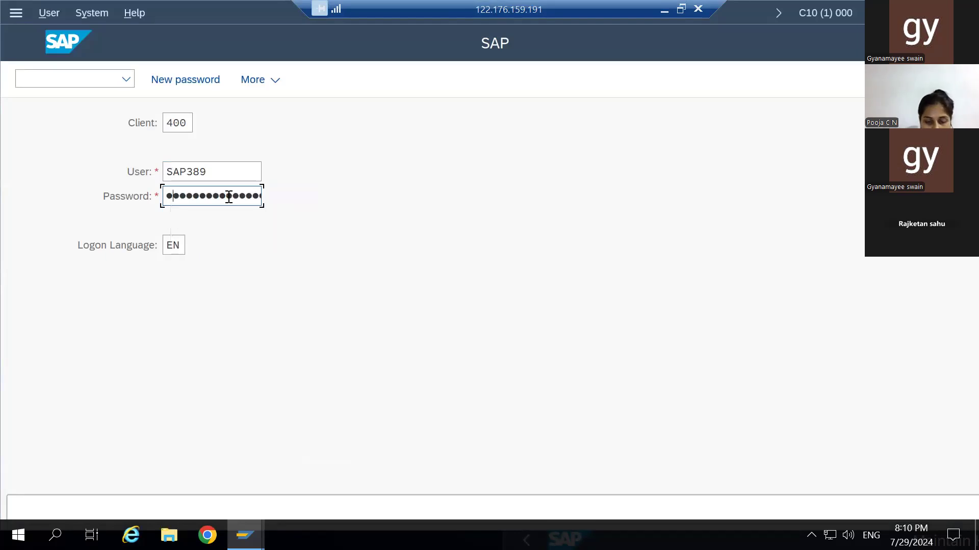
{"action": "type", "text": "**"}
{"action": "key", "text": "Return"}
{"action": "left_click", "coordinate": [229, 196]}
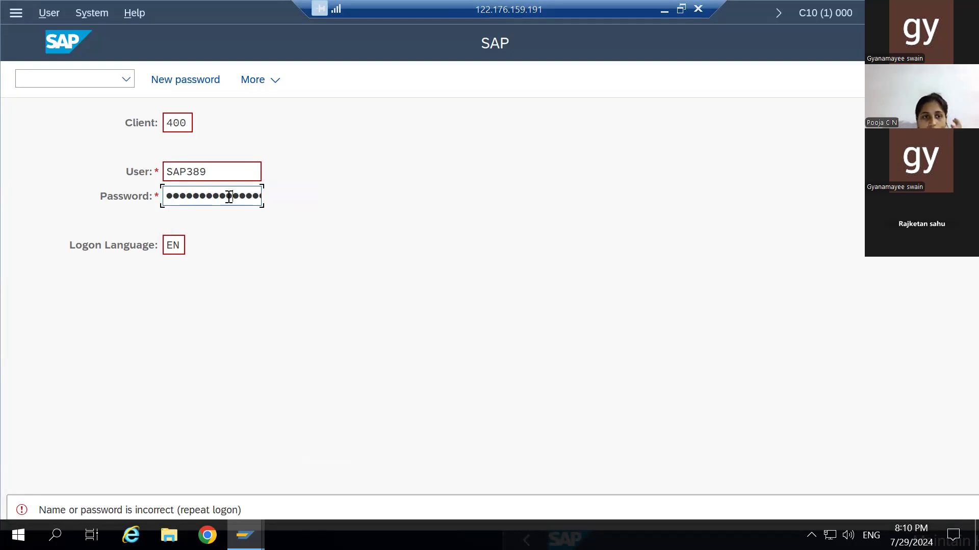
{"action": "key", "text": "Return"}
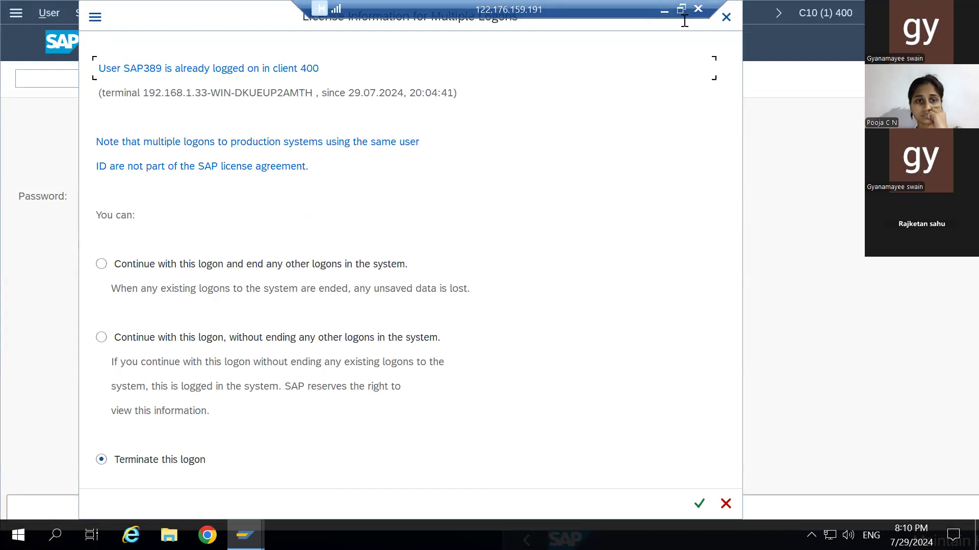
{"action": "left_click", "coordinate": [726, 17]}
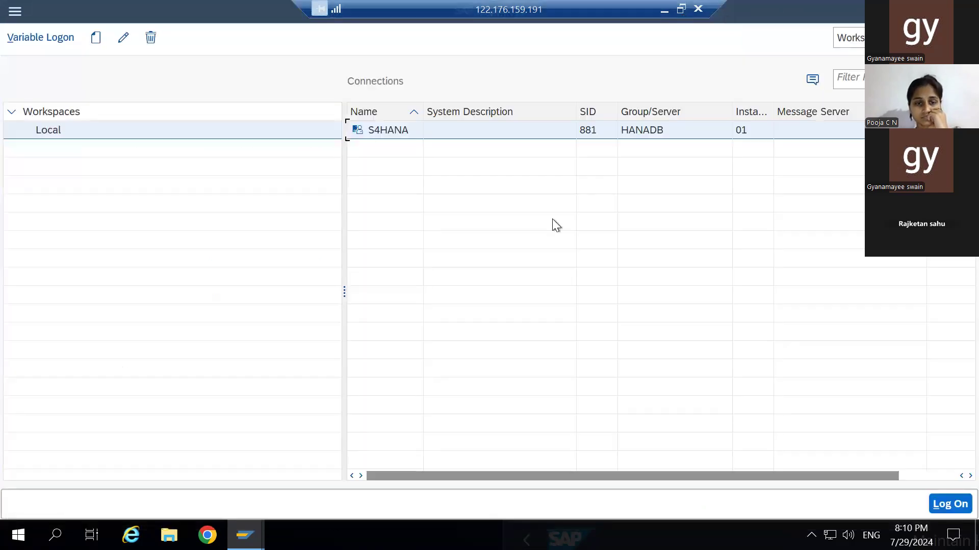
- Close the Maintain HR Master Data session window from its taskbar preview thumbnail
{"action": "mouse_move", "coordinate": [260, 515]}
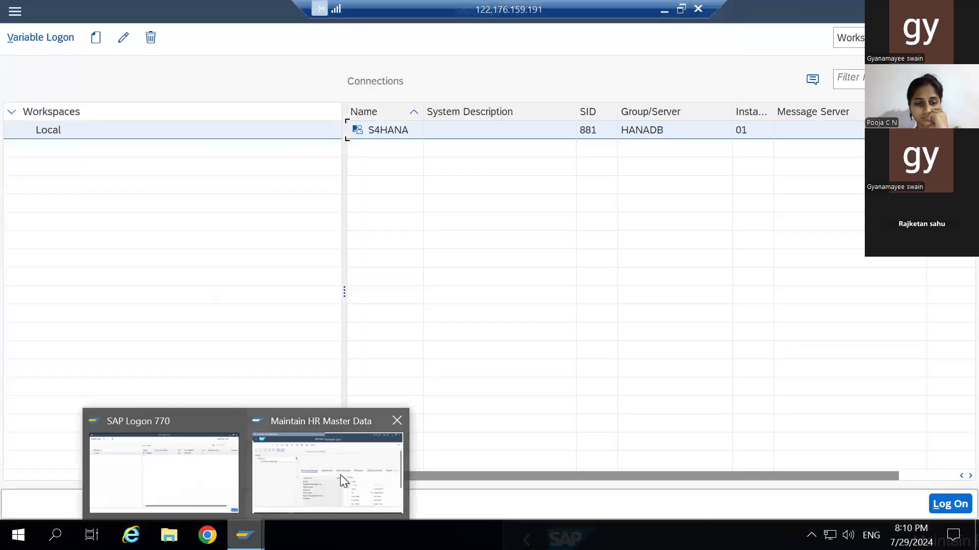
{"action": "left_click", "coordinate": [341, 475]}
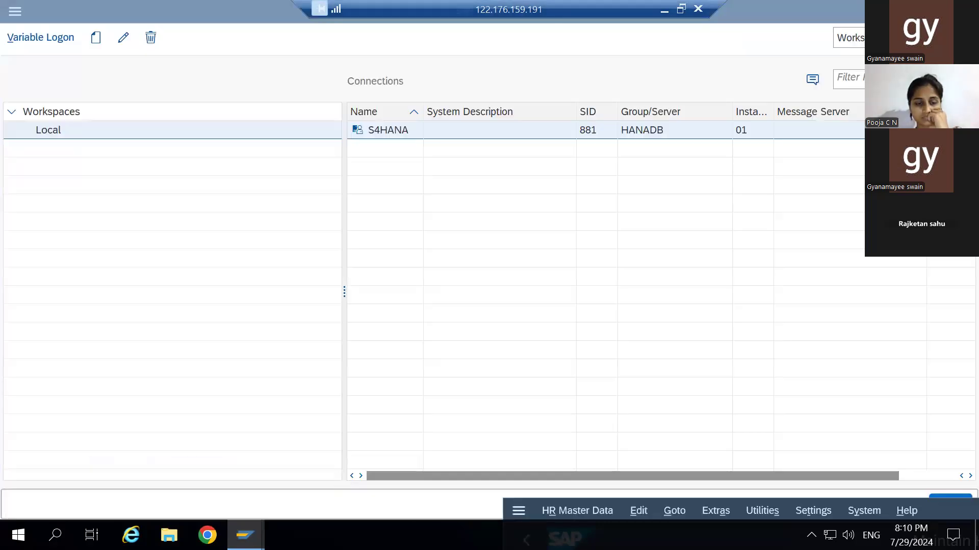
{"action": "mouse_move", "coordinate": [245, 535]}
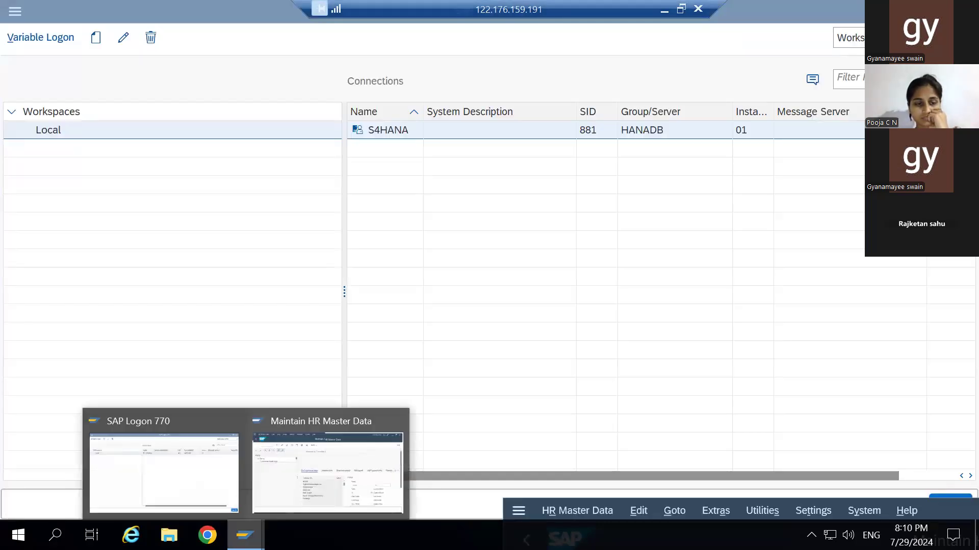
{"action": "mouse_move", "coordinate": [393, 421]}
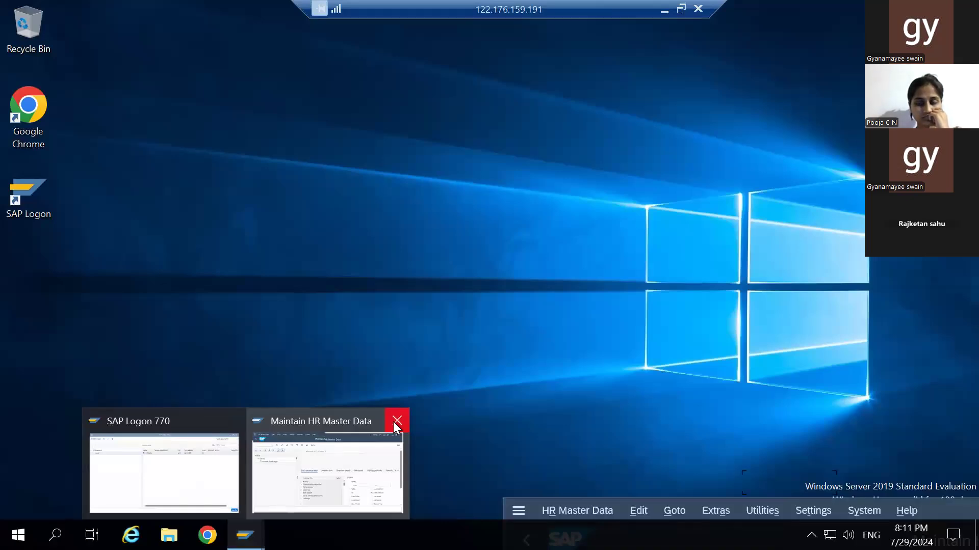
{"action": "left_click", "coordinate": [396, 426]}
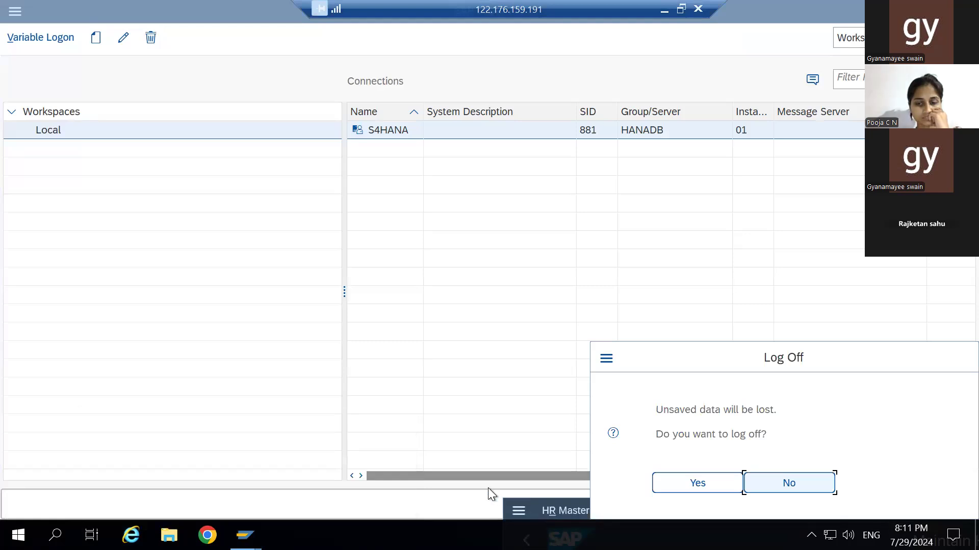
- Decline the log-off so the Maintain HR Master Data session stays open
{"action": "left_click", "coordinate": [777, 485]}
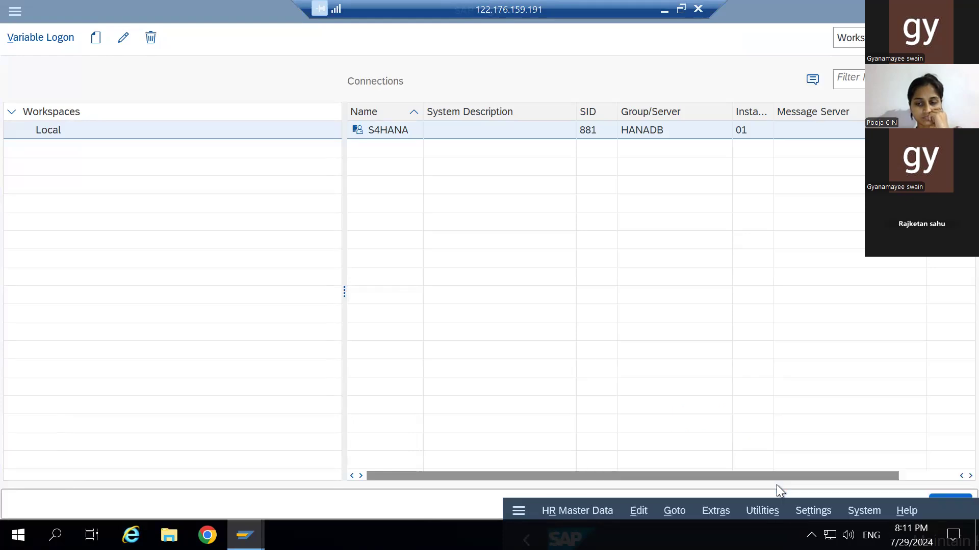
{"action": "left_click", "coordinate": [596, 512]}
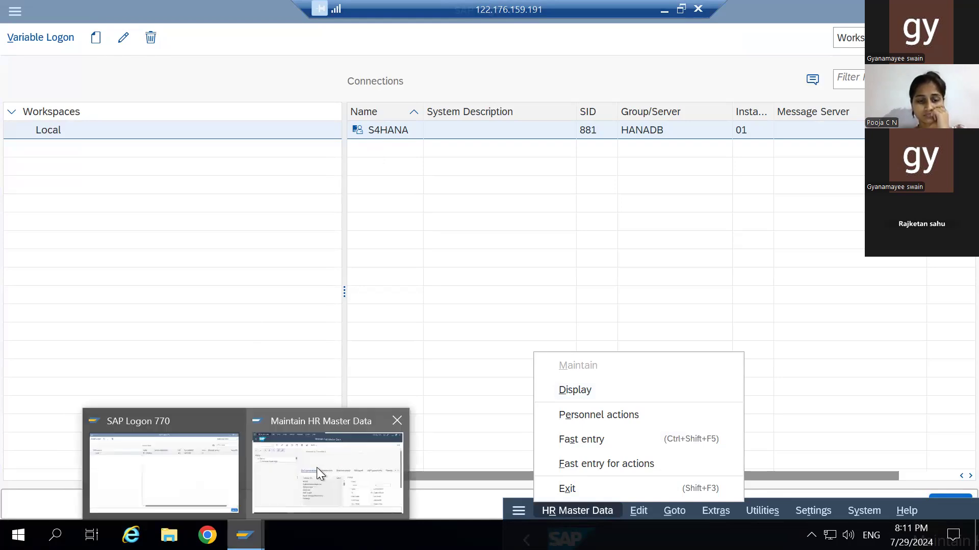
{"action": "left_click", "coordinate": [316, 467]}
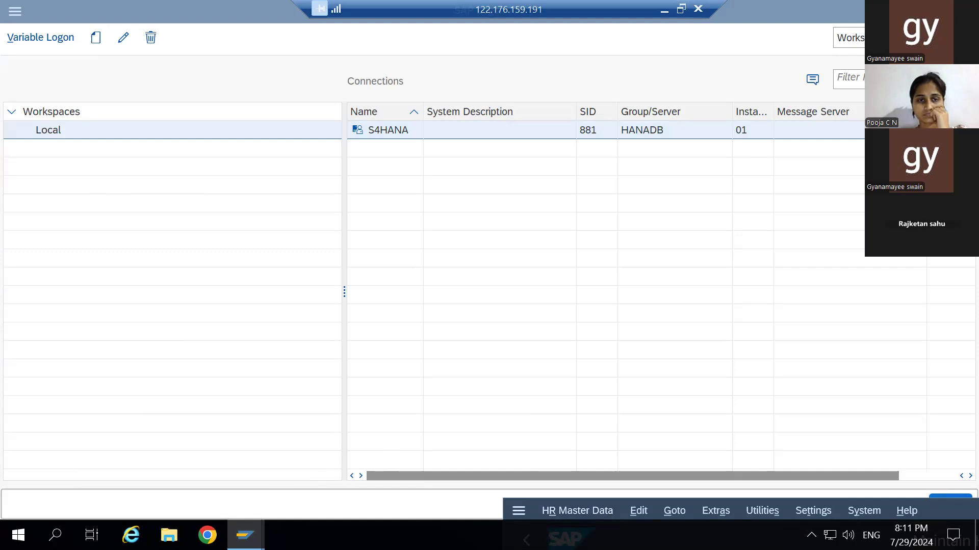
- Log on to S4HANA client 400 with the saved user name and the account password
{"action": "double_click", "coordinate": [388, 130]}
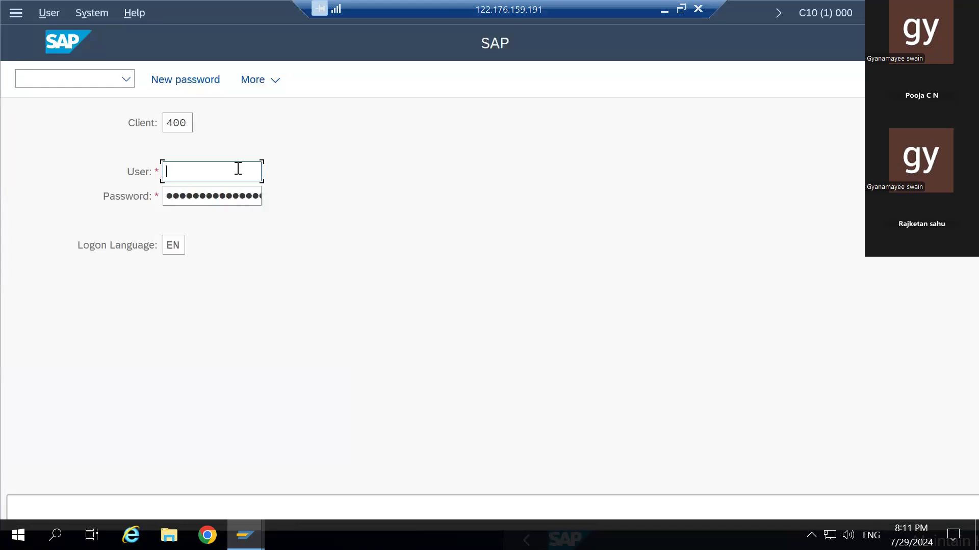
{"action": "type", "text": "SAP"}
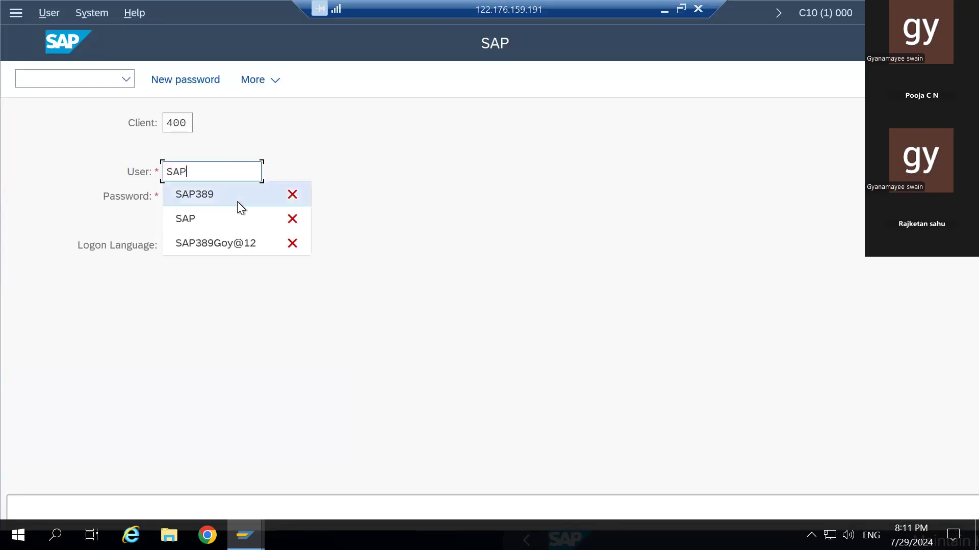
{"action": "left_click", "coordinate": [237, 201]}
{"action": "key", "text": "Tab"}
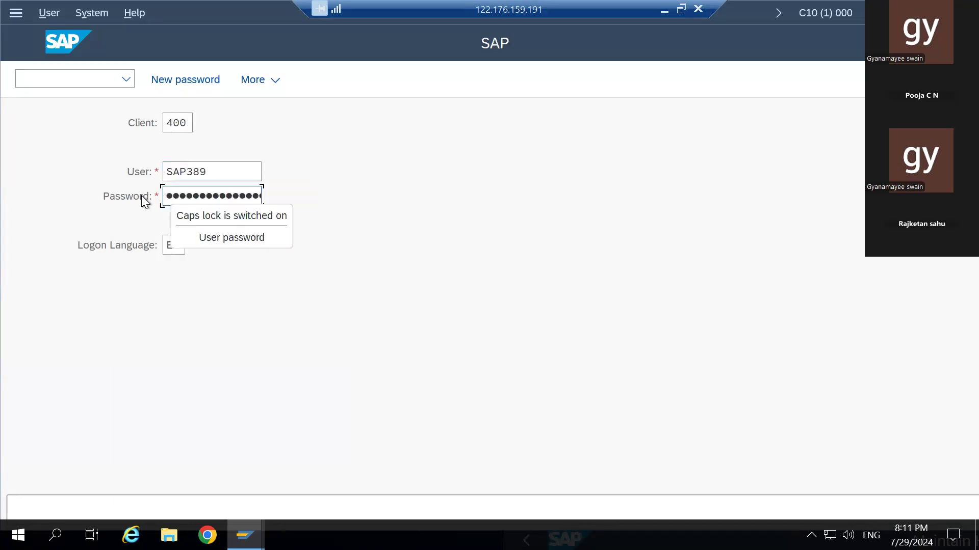
{"action": "type", "text": "●●●●●"}
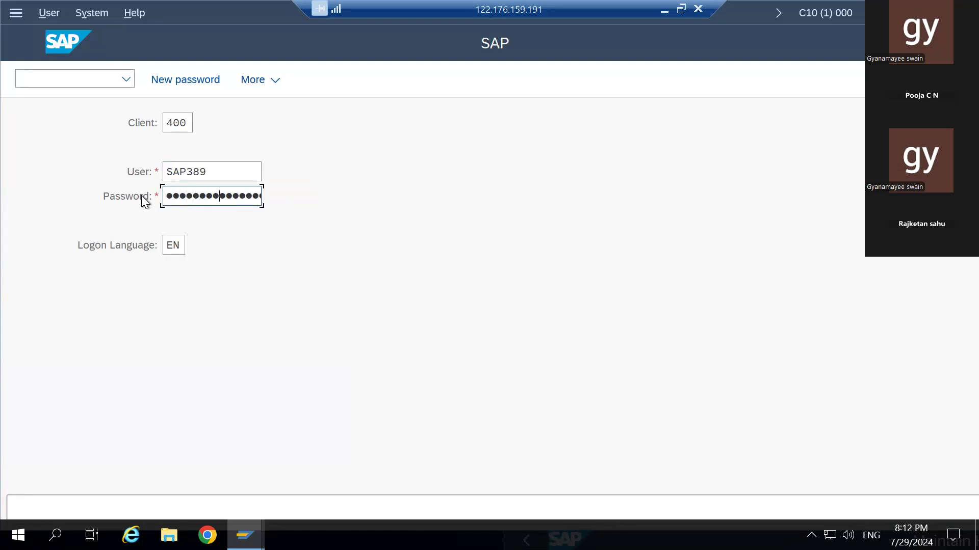
{"action": "key", "text": "Return"}
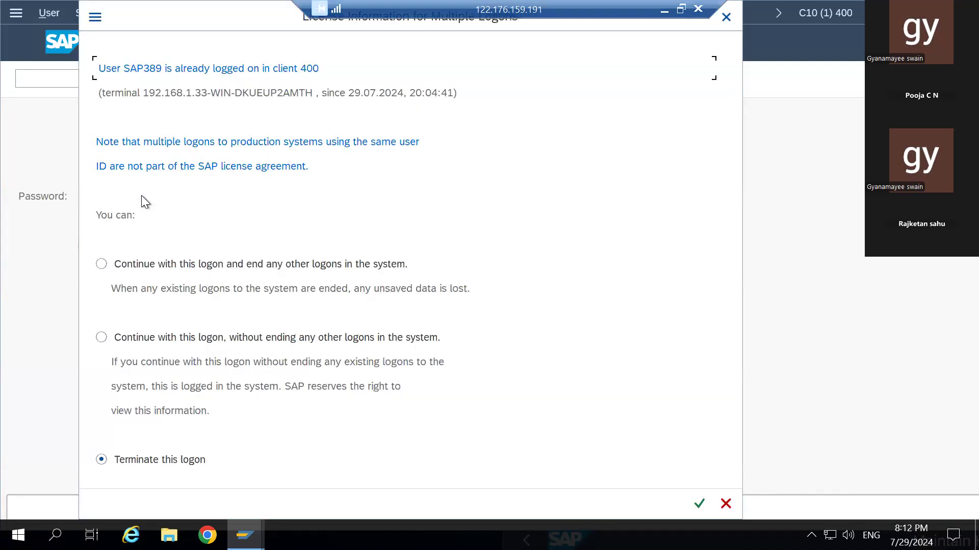
- Dismiss the multiple-logons notice and log off the Maintain HR Master Data session
{"action": "left_click", "coordinate": [725, 17]}
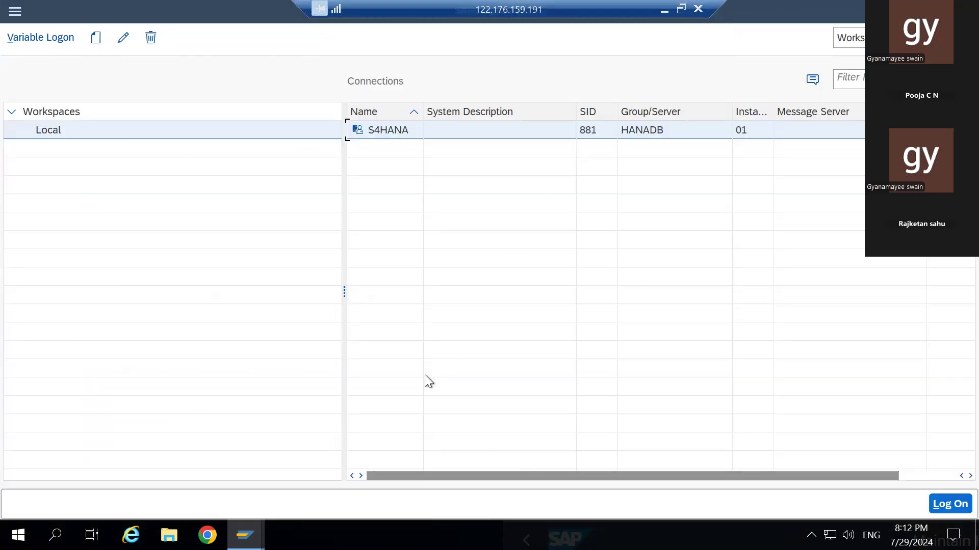
{"action": "mouse_move", "coordinate": [245, 535]}
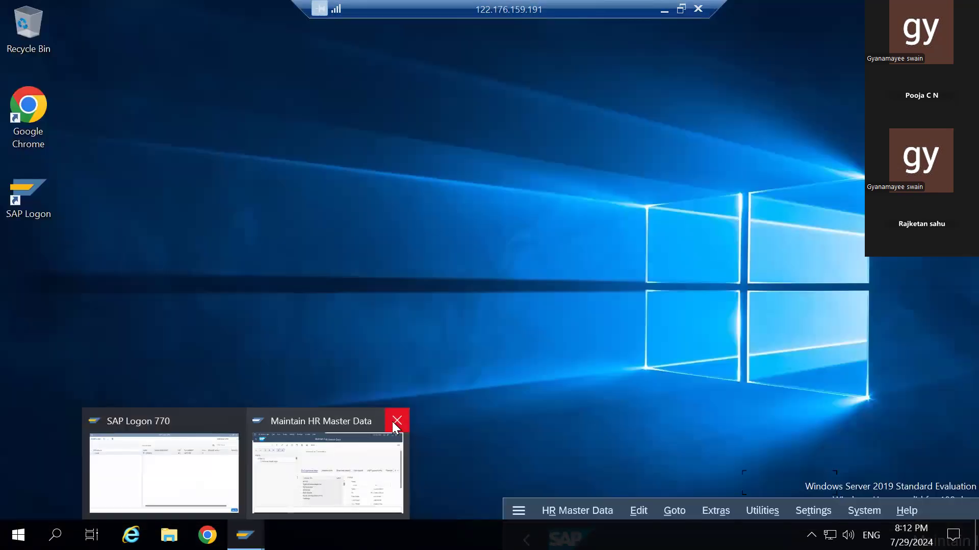
{"action": "left_click", "coordinate": [396, 422]}
{"action": "left_click", "coordinate": [696, 483]}
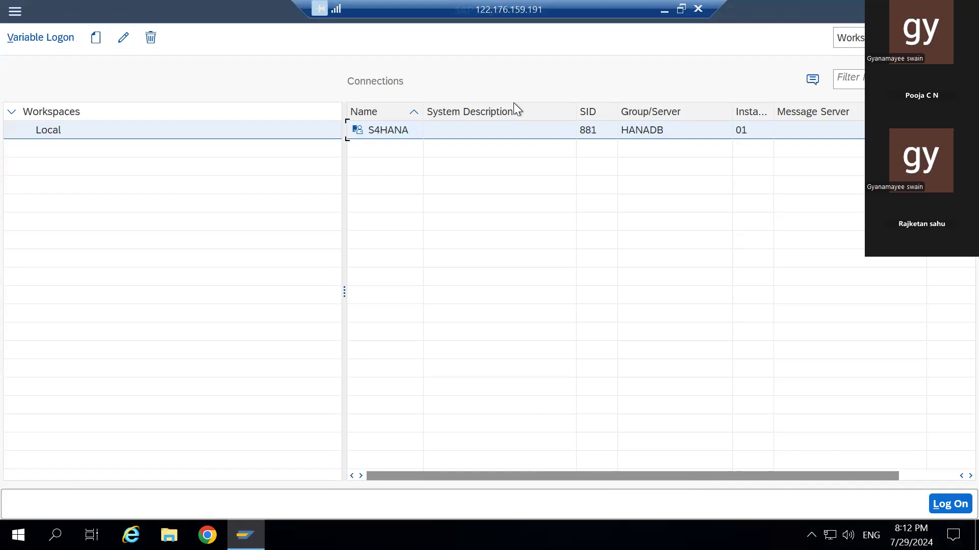
- Log on to S4HANA again with the saved user name and password
{"action": "double_click", "coordinate": [383, 131]}
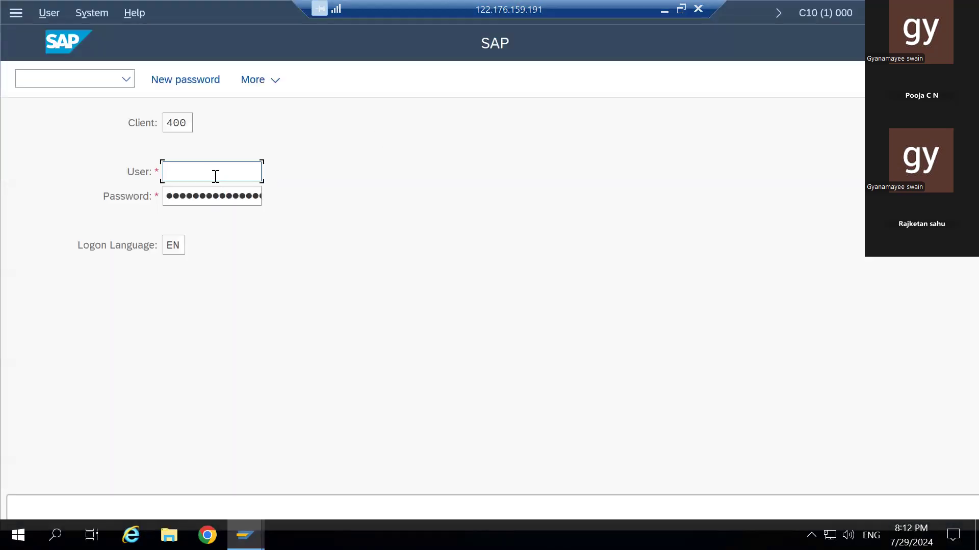
{"action": "type", "text": "SA"}
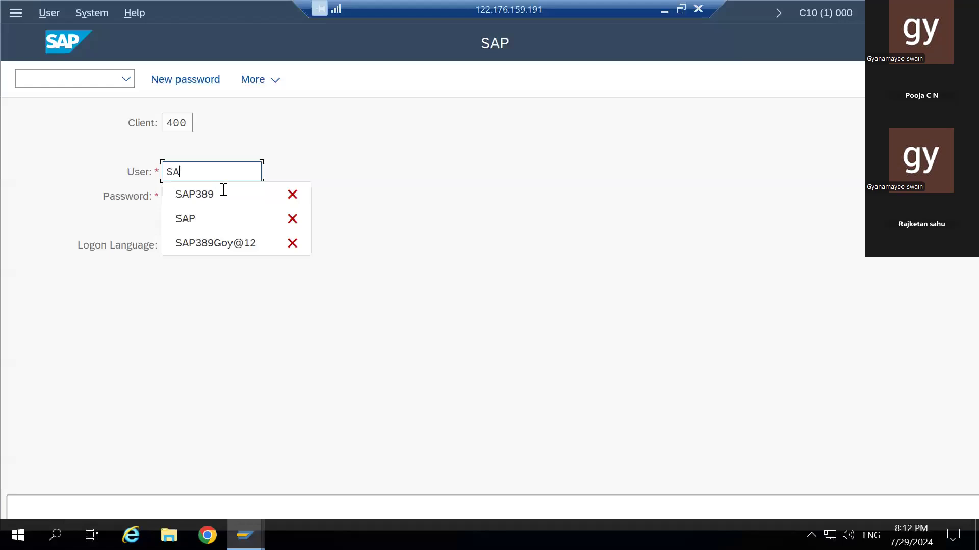
{"action": "left_click", "coordinate": [224, 193]}
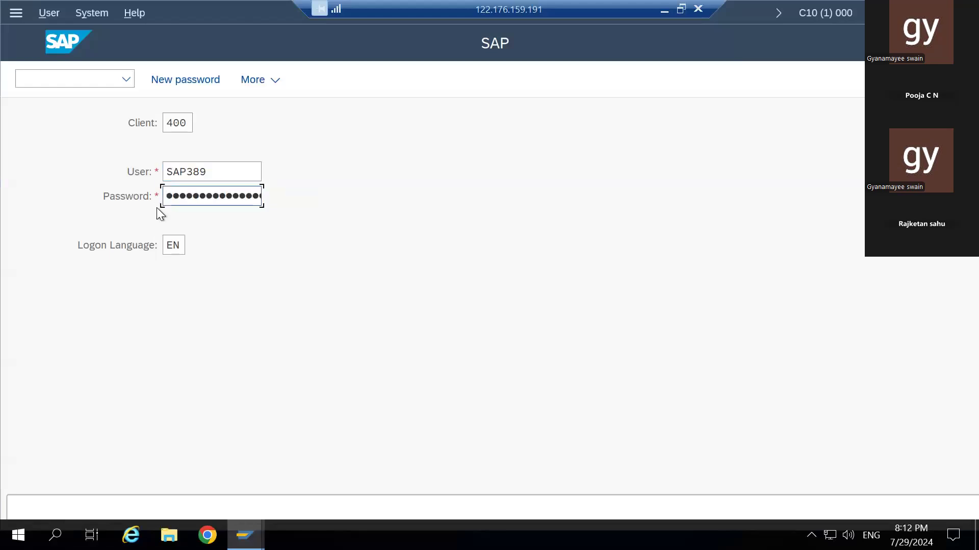
{"action": "key", "text": "Right"}
{"action": "key", "text": "Right"}
{"action": "key", "text": "Return"}
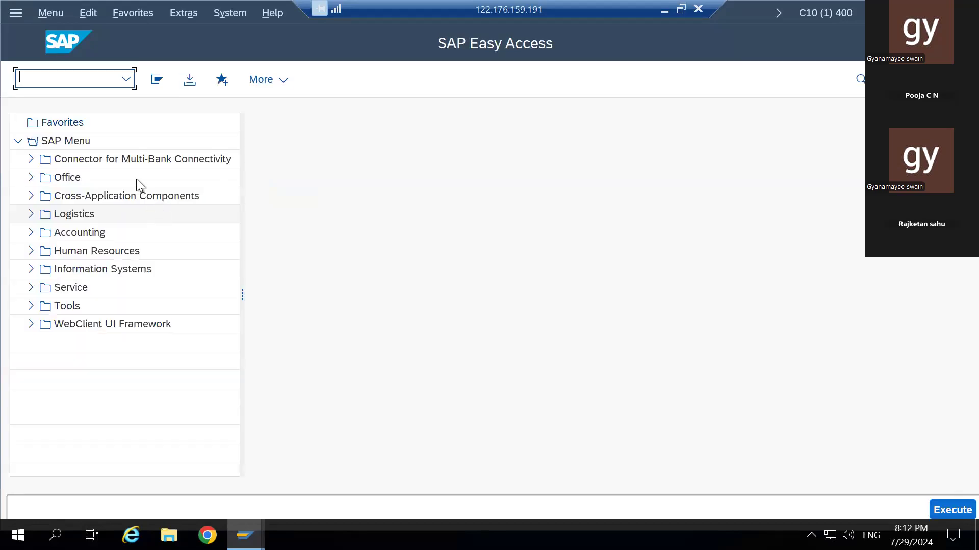
- Start PA30 and load personnel number 00000014 through the search help hit list
{"action": "type", "text": "pa30"}
{"action": "key", "text": "Return"}
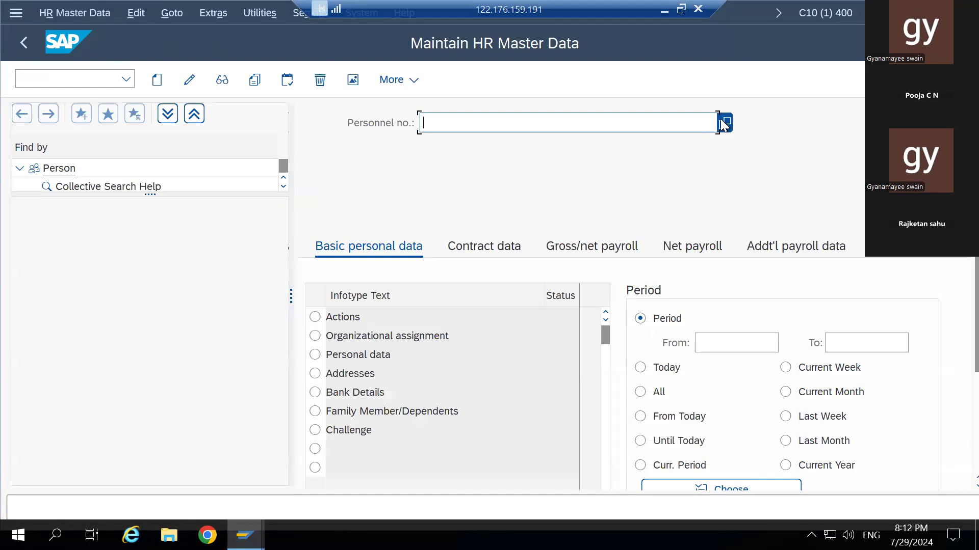
{"action": "left_click", "coordinate": [724, 123]}
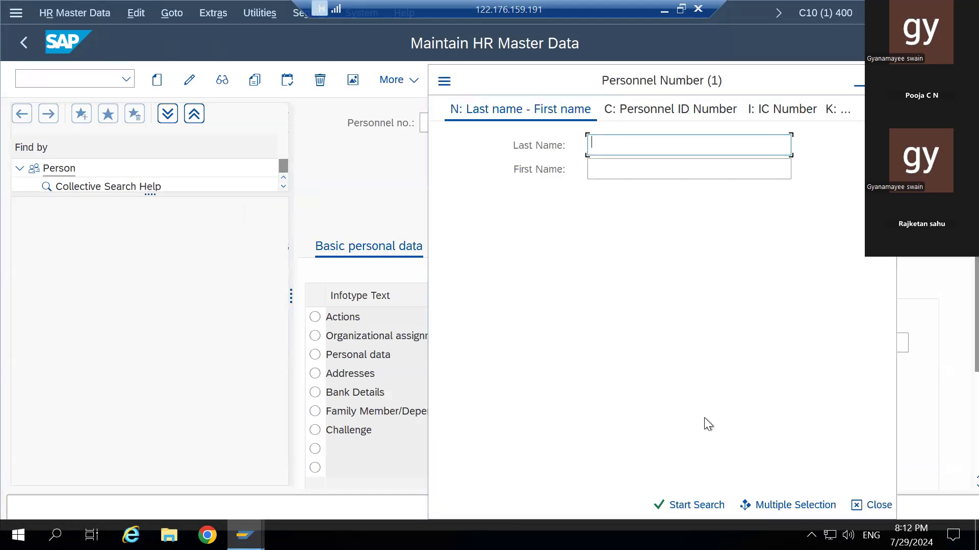
{"action": "left_click", "coordinate": [689, 502]}
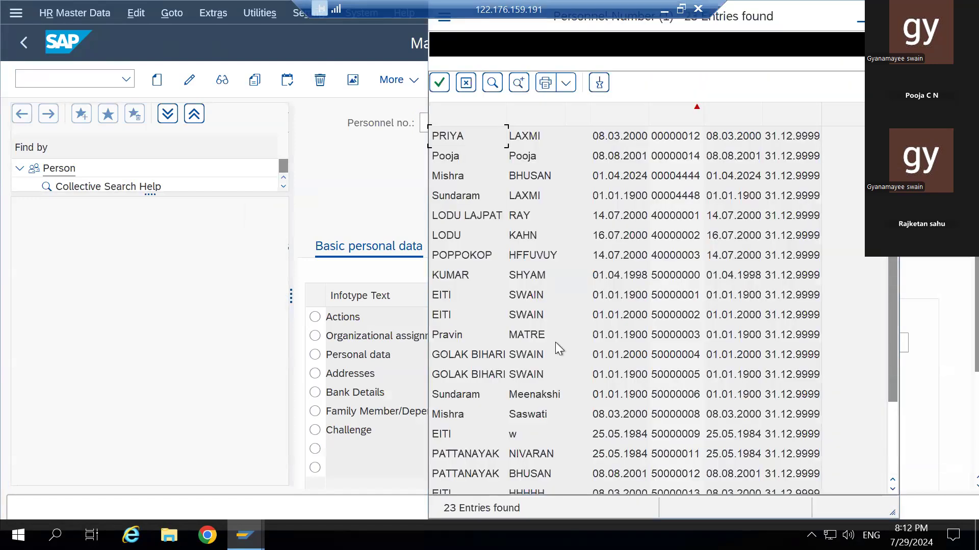
{"action": "left_click", "coordinate": [451, 157]}
{"action": "double_click", "coordinate": [451, 157]}
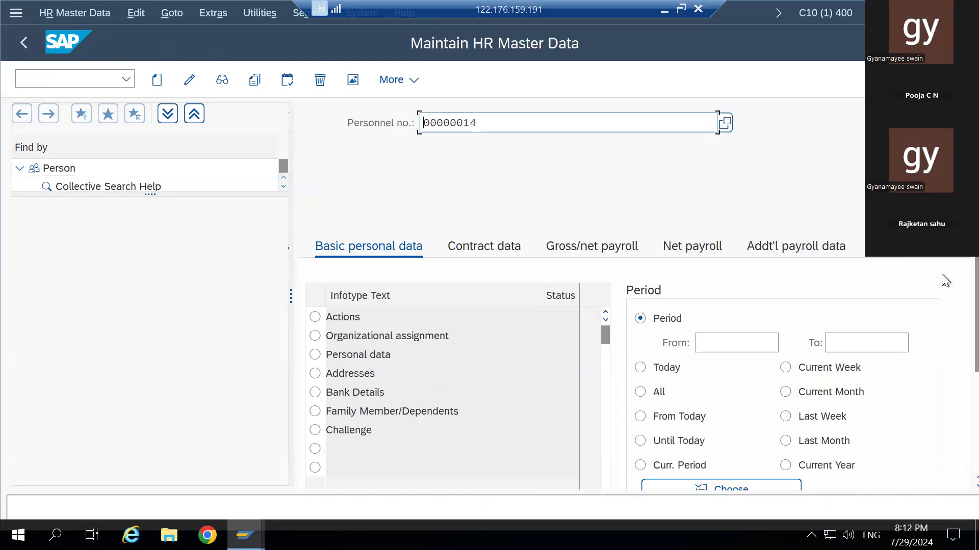
- Enter infotype 0003 in Direct selection and confirm it
{"action": "scroll", "coordinate": [950, 436], "scroll_direction": "down", "scroll_amount": 3}
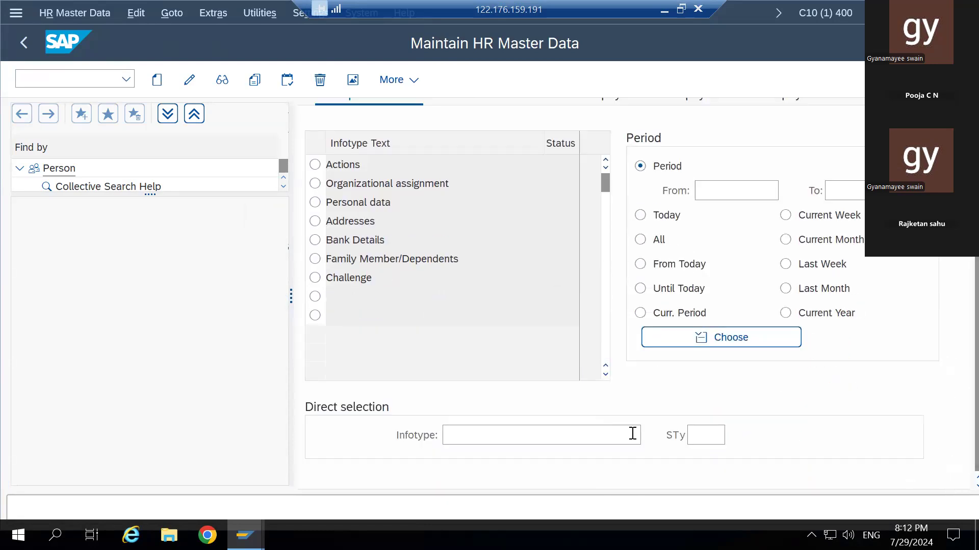
{"action": "left_click", "coordinate": [587, 437]}
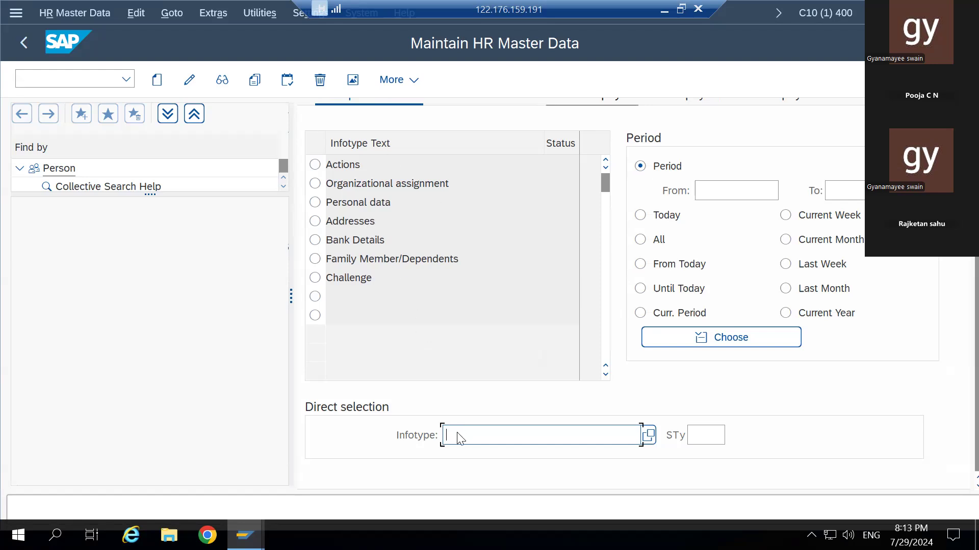
{"action": "type", "text": "0003"}
{"action": "key", "text": "Return"}
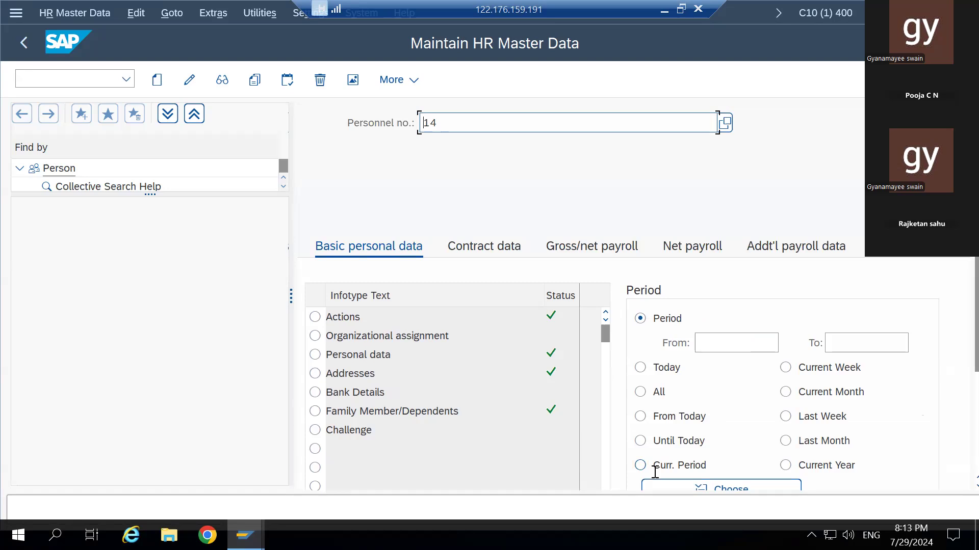
- Hit the 'already exists' message on Create, then re-enter personnel number 00000014 via search help and field history
{"action": "left_click", "coordinate": [156, 80]}
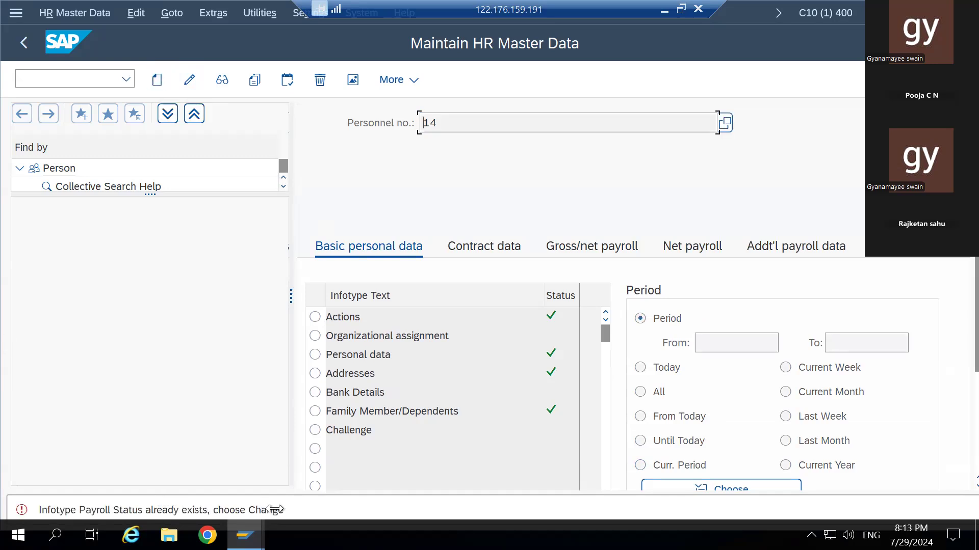
{"action": "left_click", "coordinate": [724, 123]}
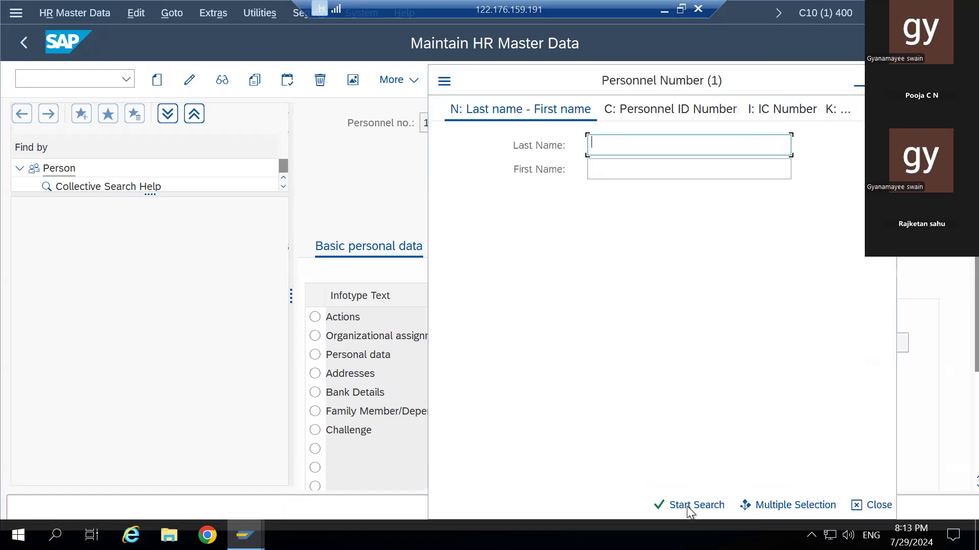
{"action": "left_click", "coordinate": [685, 505]}
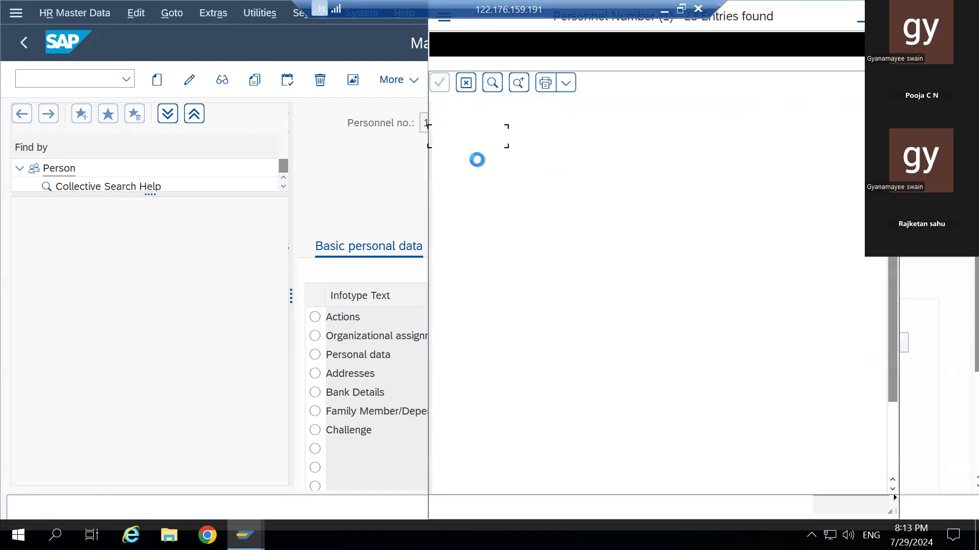
{"action": "left_click", "coordinate": [474, 159]}
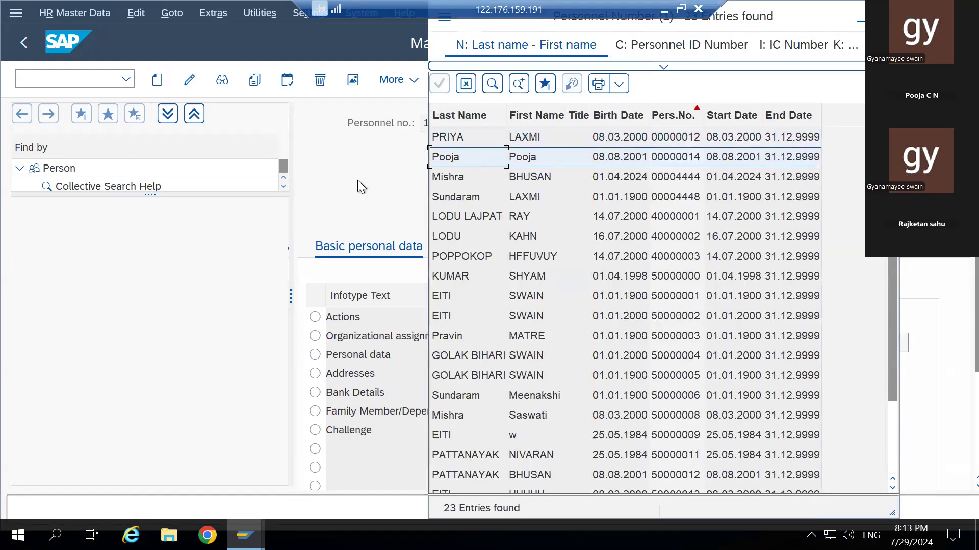
{"action": "left_click", "coordinate": [440, 83]}
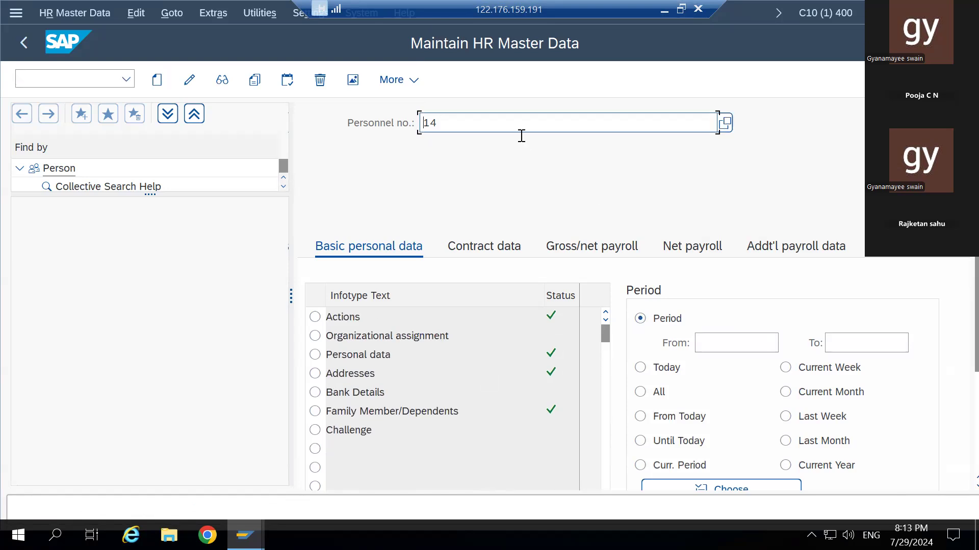
{"action": "key", "text": "BackSpace"}
{"action": "key", "text": "BackSpace"}
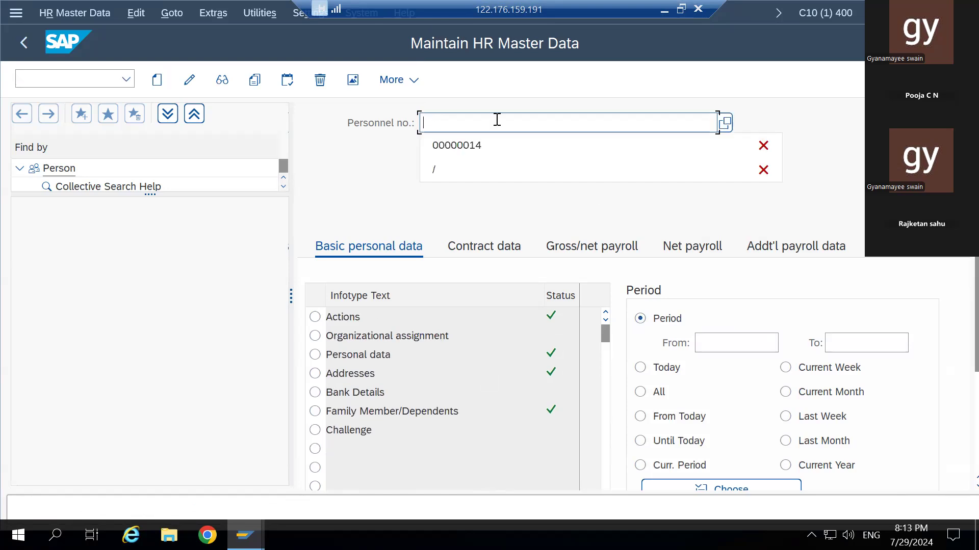
{"action": "left_click", "coordinate": [546, 145]}
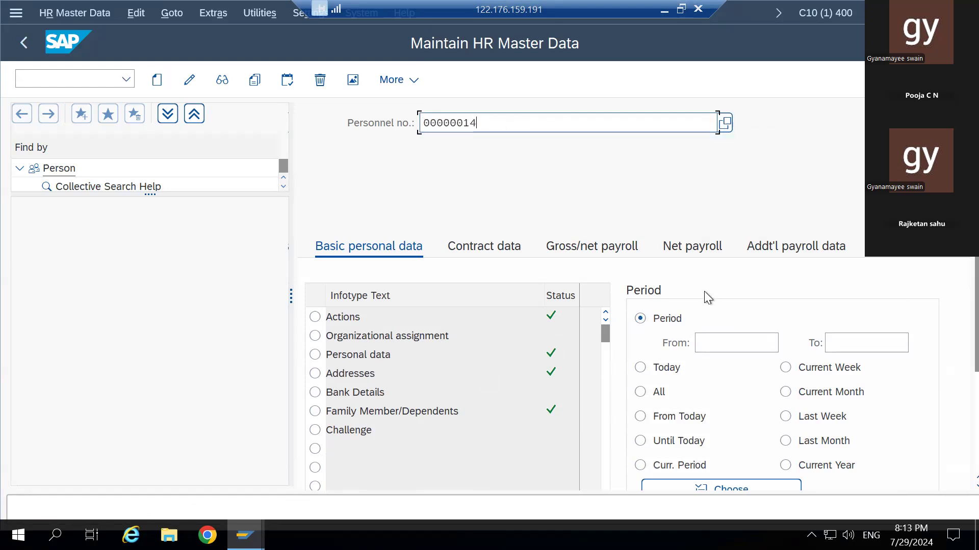
- Select Payroll Status, attempt Create, then switch to Change after the 'already exists' message
{"action": "scroll", "coordinate": [938, 452], "scroll_direction": "down", "scroll_amount": 3}
{"action": "scroll", "coordinate": [950, 417], "scroll_direction": "up", "scroll_amount": 3}
{"action": "scroll", "coordinate": [941, 452], "scroll_direction": "down", "scroll_amount": 1}
{"action": "scroll", "coordinate": [940, 452], "scroll_direction": "down", "scroll_amount": 5}
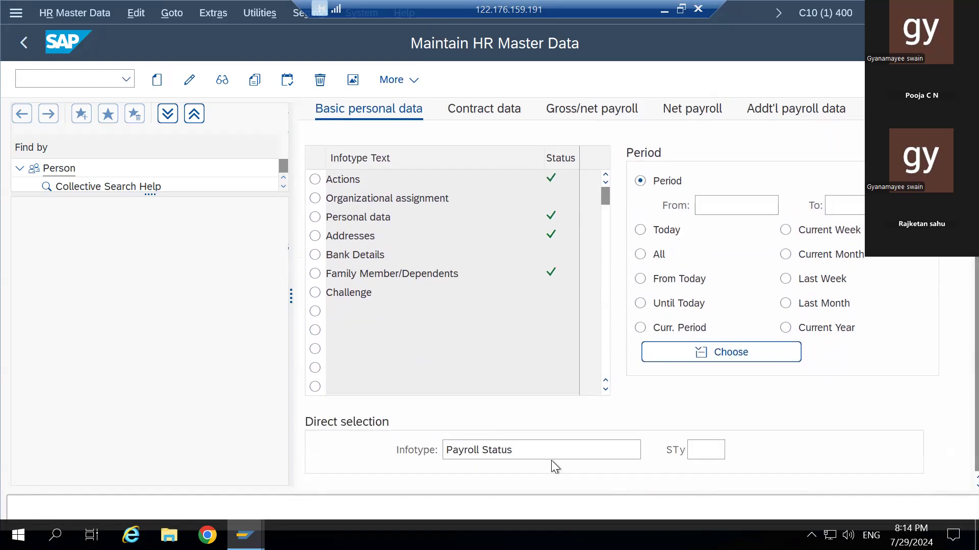
{"action": "scroll", "coordinate": [546, 444], "scroll_direction": "down", "scroll_amount": 1}
{"action": "left_click", "coordinate": [539, 434]}
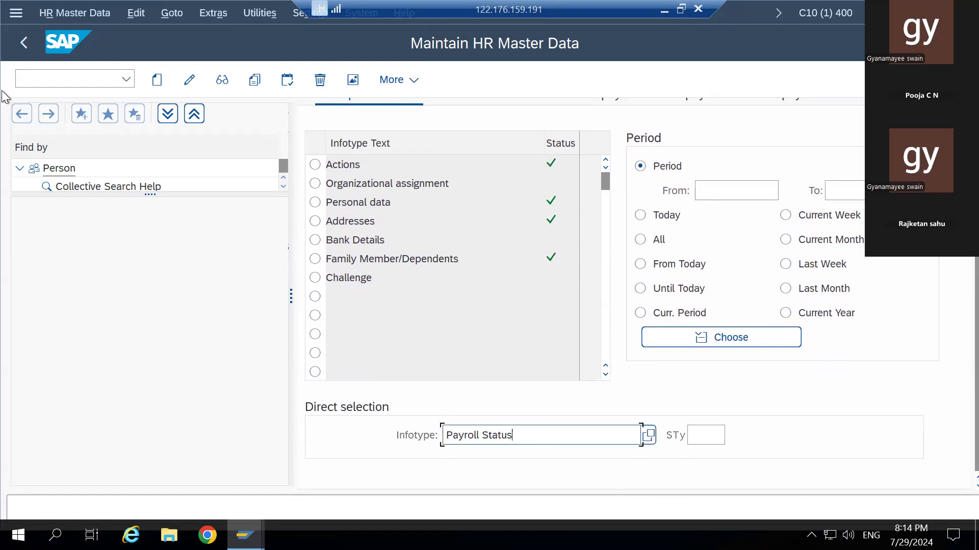
{"action": "left_click", "coordinate": [157, 80]}
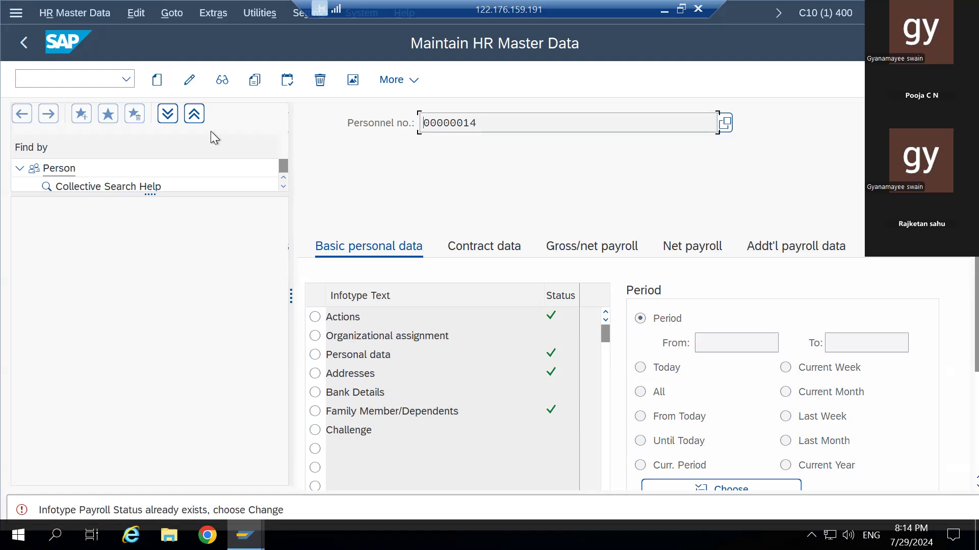
{"action": "left_click", "coordinate": [194, 79]}
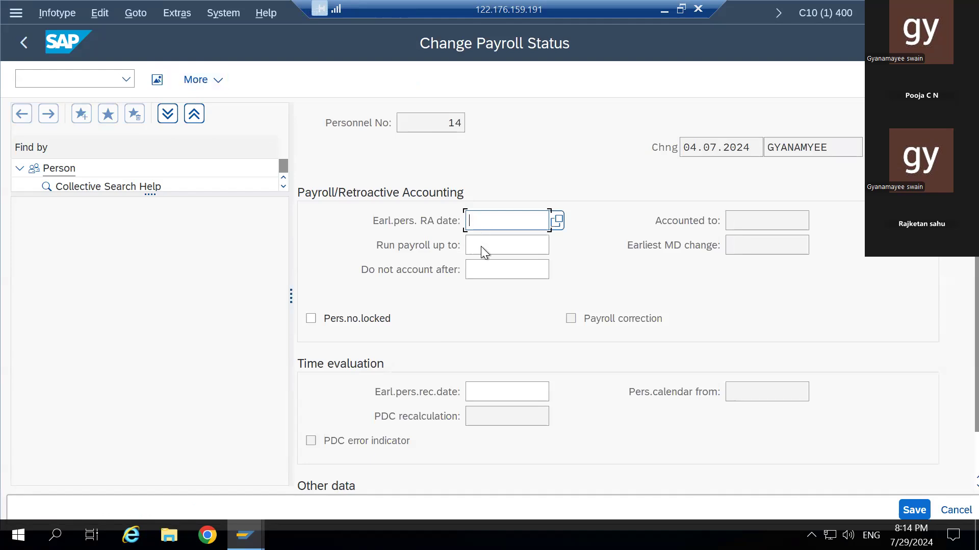
- Scroll the Change Payroll Status form for personnel number 14 down to the Other data section
{"action": "scroll", "coordinate": [543, 320], "scroll_direction": "down", "scroll_amount": 1}
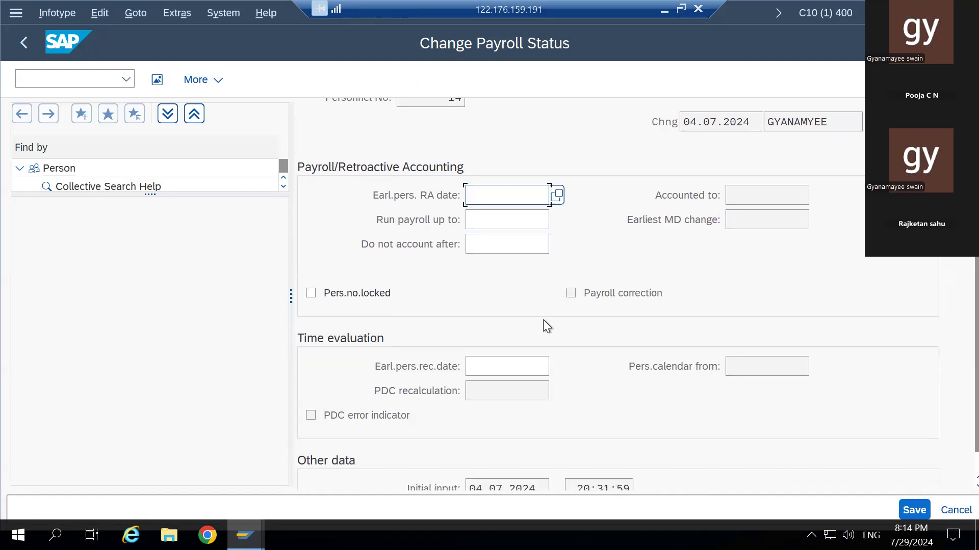
{"action": "scroll", "coordinate": [543, 319], "scroll_direction": "down", "scroll_amount": 1}
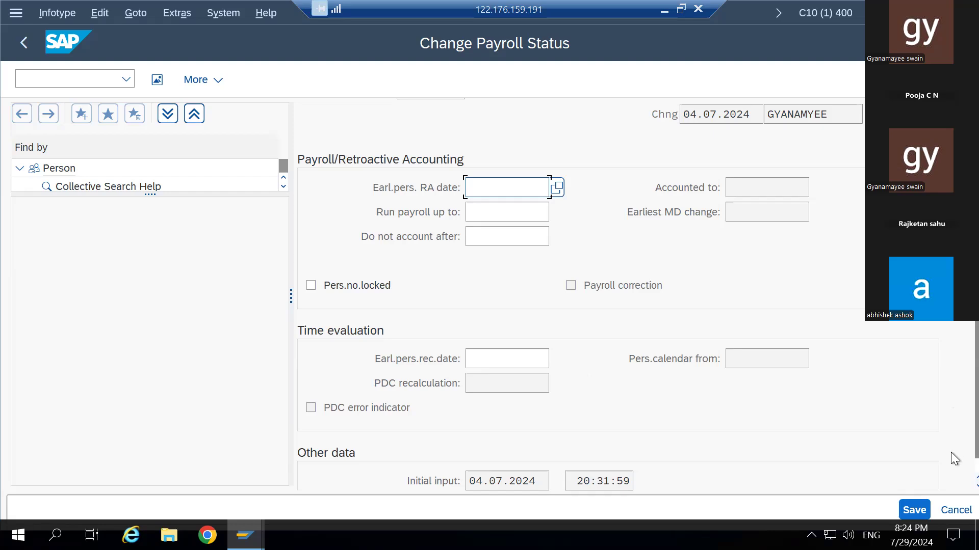
{"action": "scroll", "coordinate": [955, 484], "scroll_direction": "down", "scroll_amount": 1}
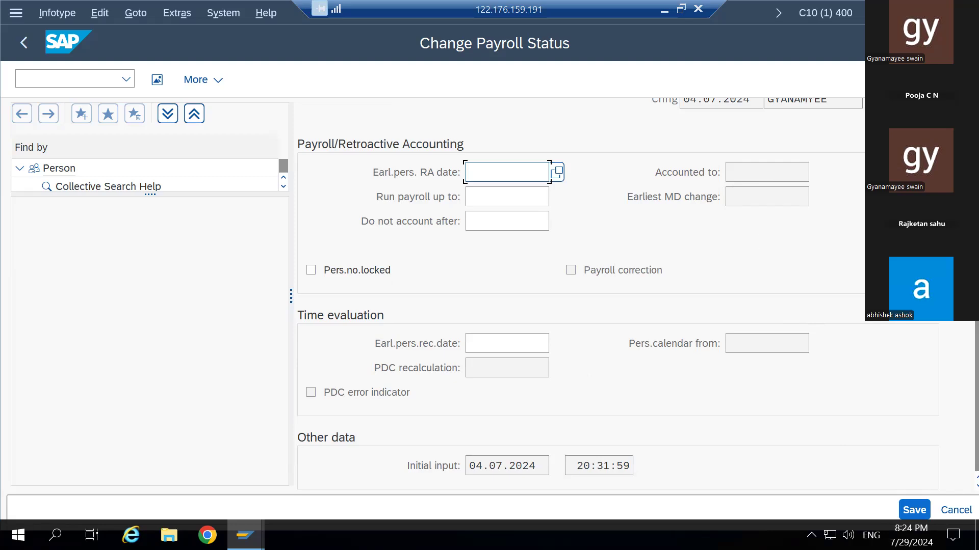
{"action": "scroll", "coordinate": [684, 334], "scroll_direction": "up", "scroll_amount": 2}
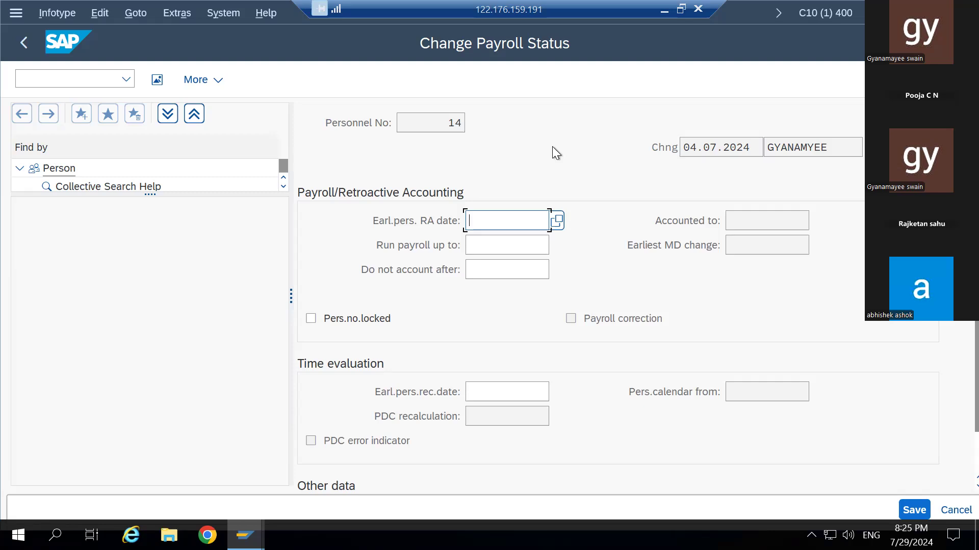
- Start transaction PA03 with /opa03 after an unsuccessful /pa03 attempt
{"action": "left_click", "coordinate": [103, 79]}
{"action": "type", "text": "/p"}
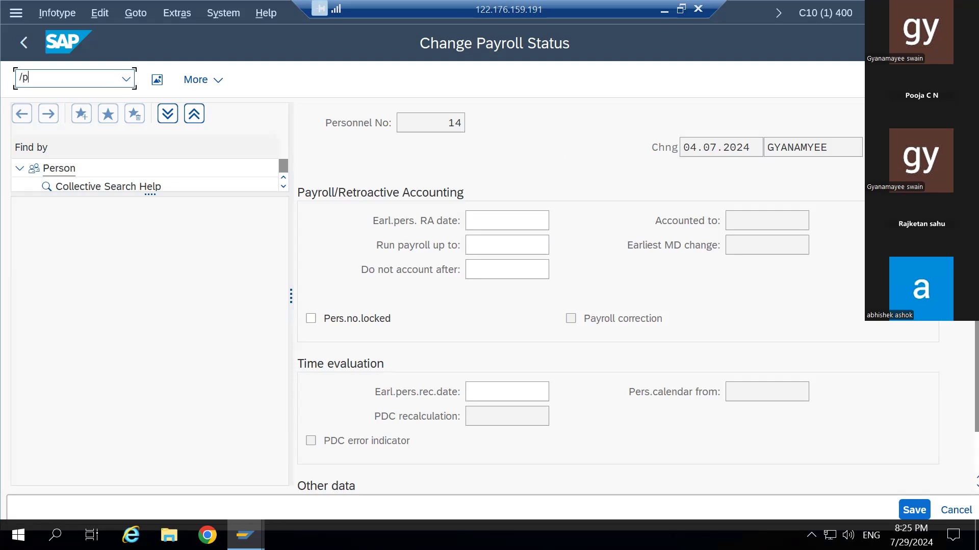
{"action": "type", "text": "a03"}
{"action": "key", "text": "Return"}
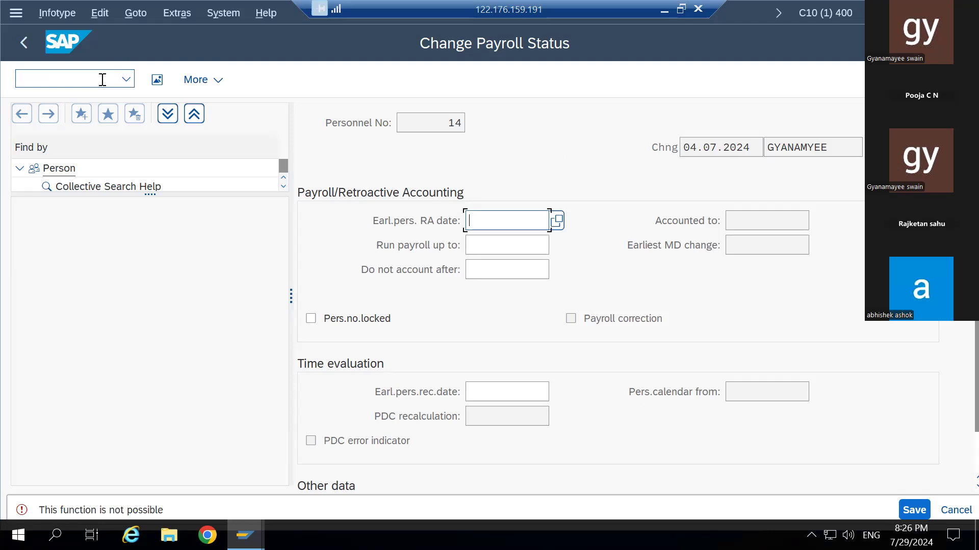
{"action": "left_click", "coordinate": [103, 79]}
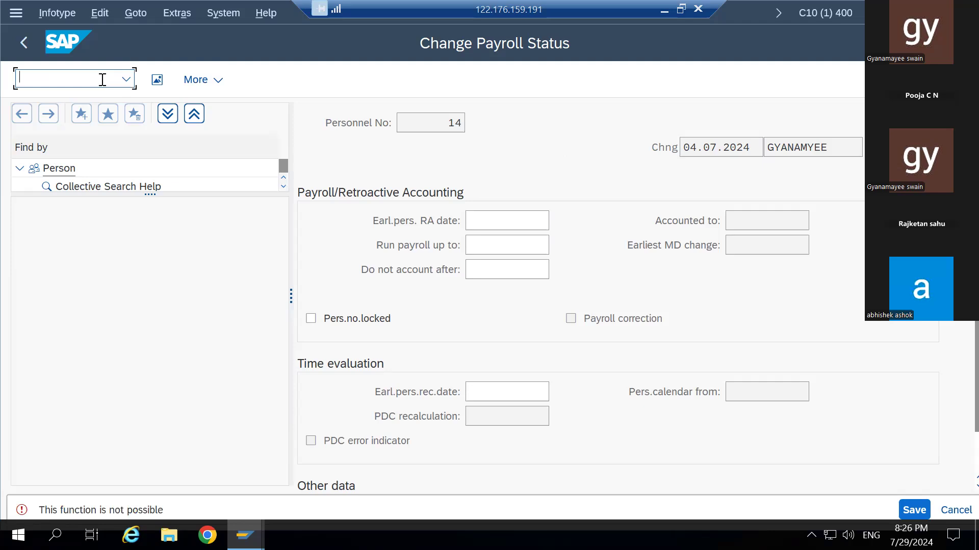
{"action": "type", "text": "/opa03"}
{"action": "key", "text": "Return"}
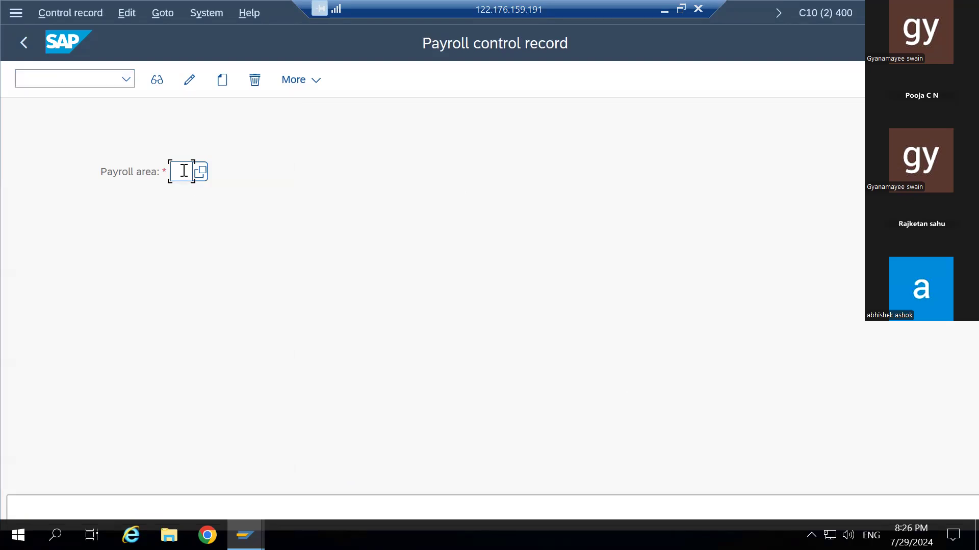
- Enter payroll area gb, check the payroll area value list, and open the control record in change mode
{"action": "type", "text": "gb"}
{"action": "left_click", "coordinate": [201, 172]}
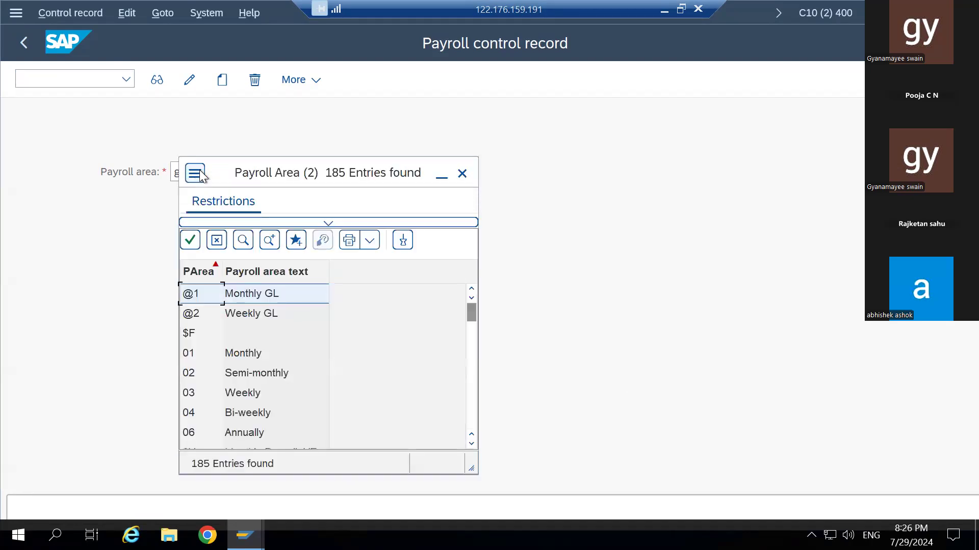
{"action": "left_click", "coordinate": [462, 173]}
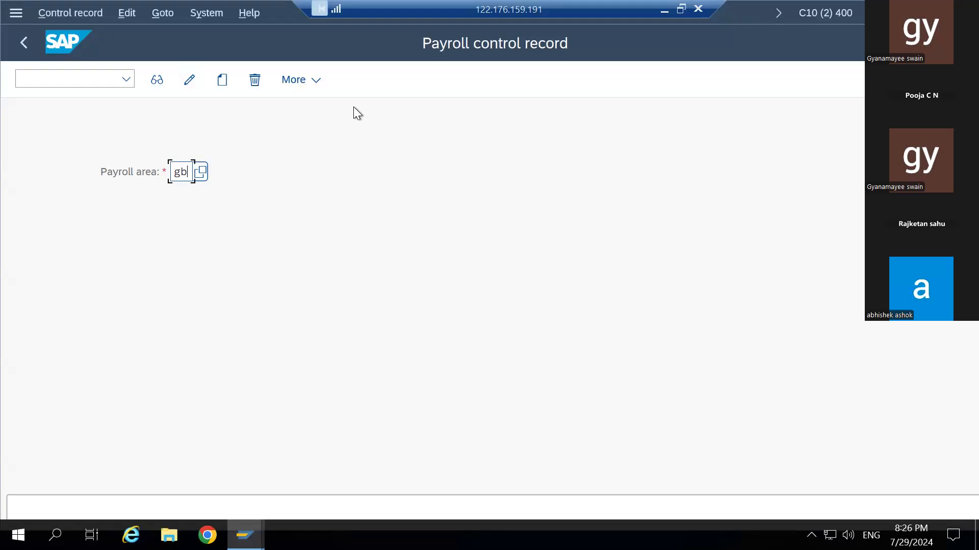
{"action": "left_click", "coordinate": [187, 86]}
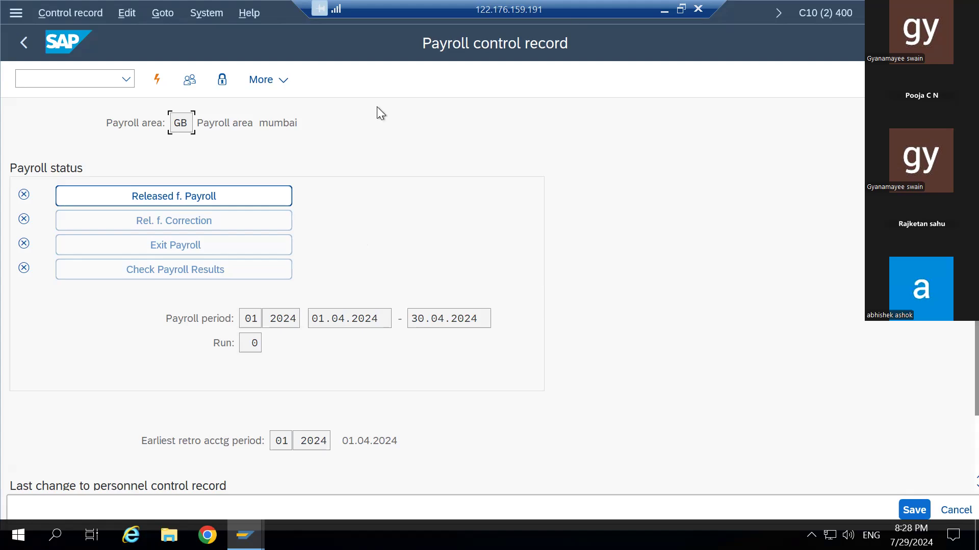
- Lower the computer's sound volume twice while the GB control record stays open
{"action": "key", "text": "XF86AudioLowerVolume"}
{"action": "key", "text": "XF86AudioLowerVolume"}
{"action": "key", "text": "XF86AudioLowerVolume"}
{"action": "key", "text": "XF86AudioLowerVolume"}
{"action": "key", "text": "XF86AudioLowerVolume"}
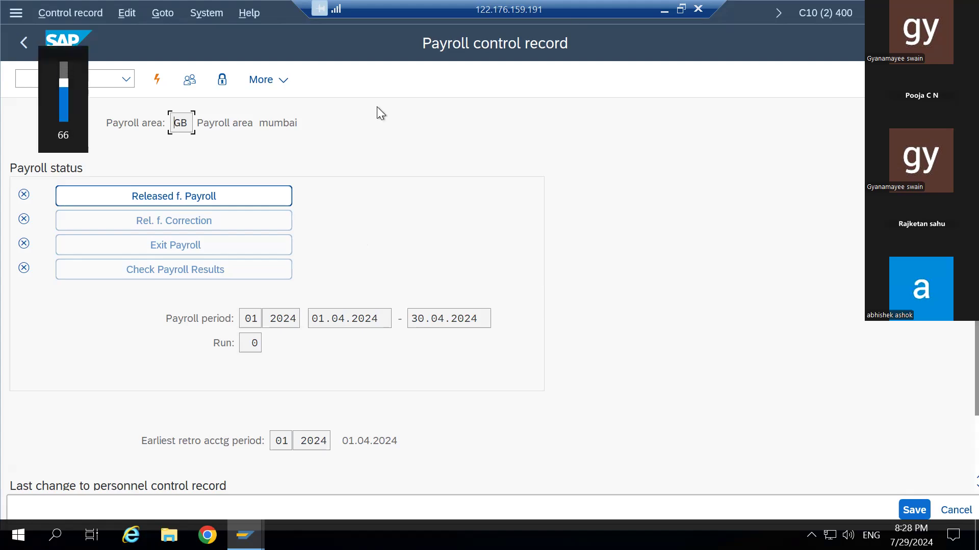
{"action": "key", "text": "XF86AudioLowerVolume"}
{"action": "key", "text": "XF86AudioLowerVolume"}
{"action": "key", "text": "XF86AudioLowerVolume"}
{"action": "key", "text": "XF86AudioLowerVolume"}
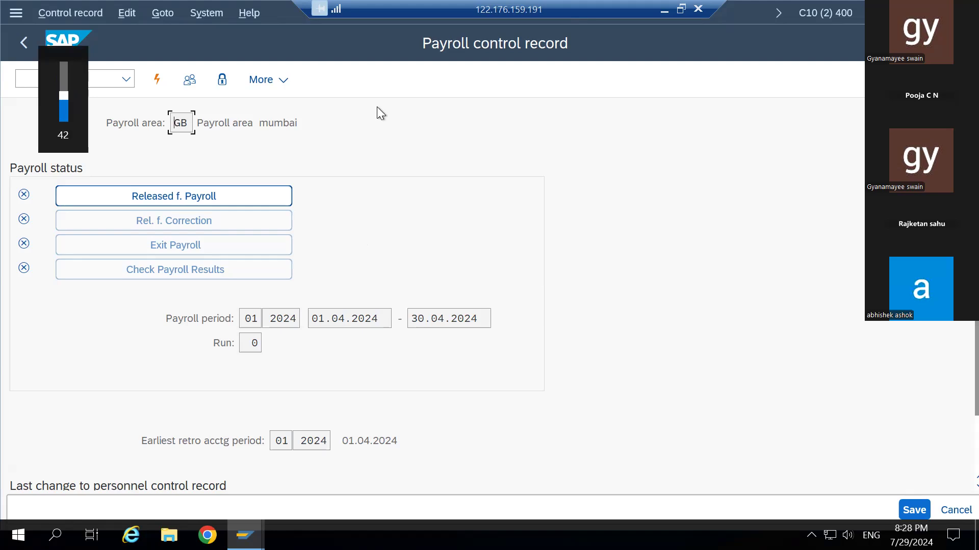
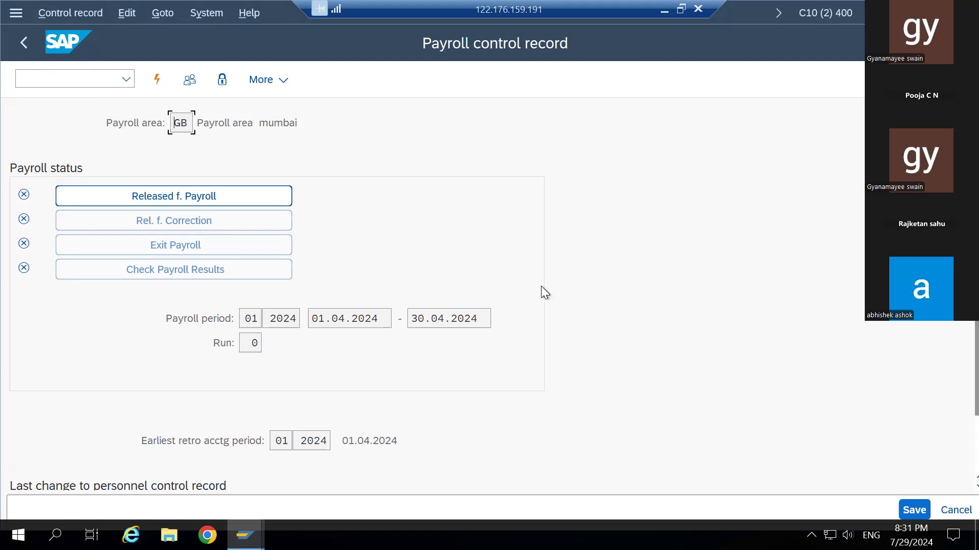
- Scroll through the GB payroll control record, then back out of it
{"action": "scroll", "coordinate": [543, 291], "scroll_direction": "down", "scroll_amount": 3}
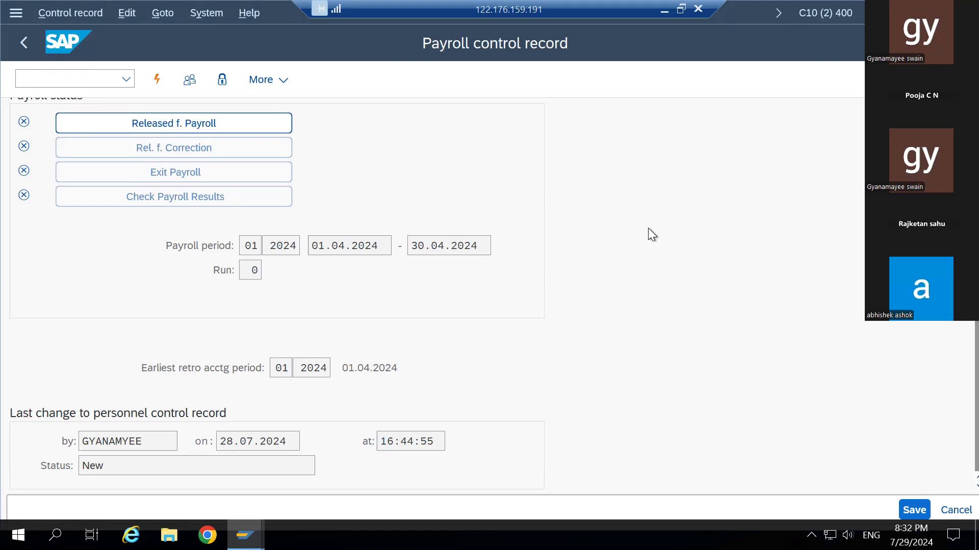
{"action": "scroll", "coordinate": [647, 228], "scroll_direction": "up", "scroll_amount": 1}
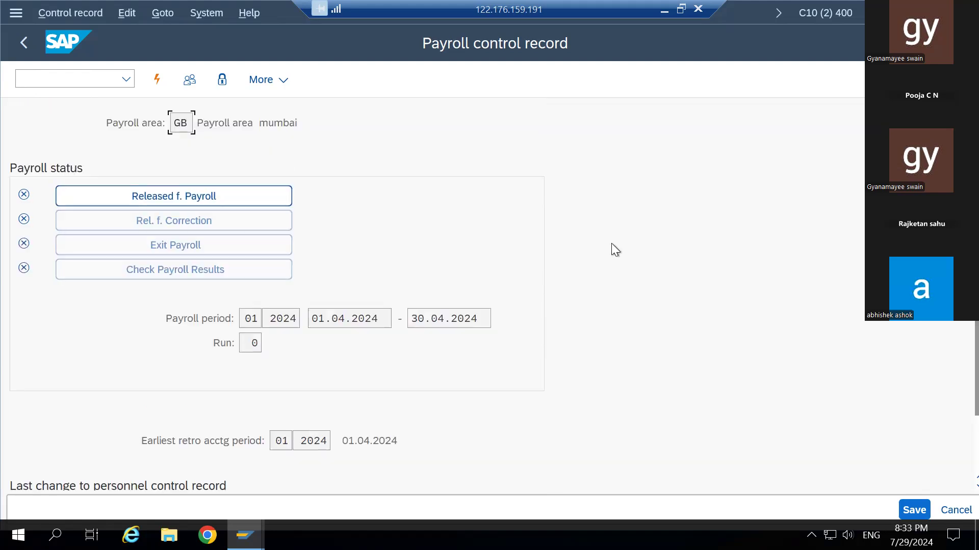
{"action": "left_click", "coordinate": [22, 41]}
- Return to SAP Easy Access and run transaction pa30
{"action": "left_click", "coordinate": [22, 41]}
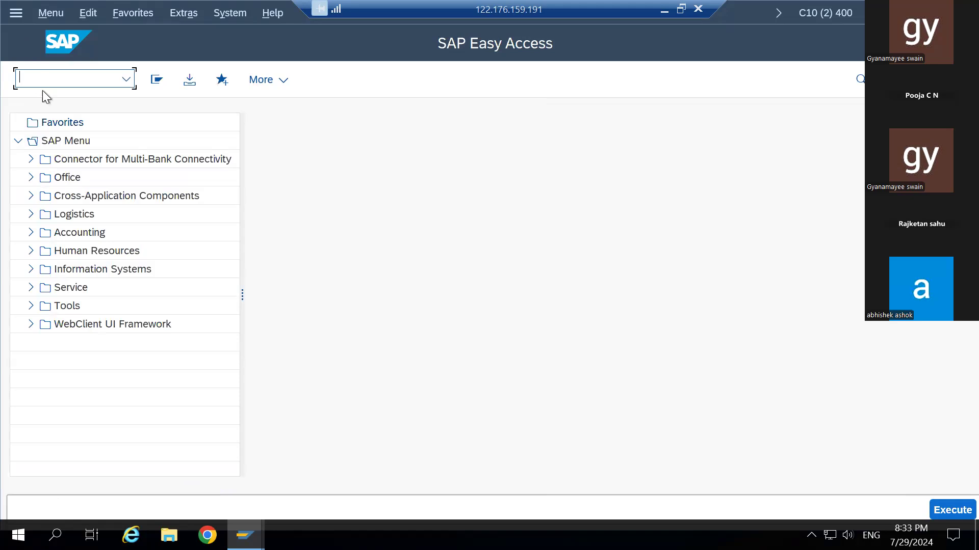
{"action": "type", "text": "pa30"}
{"action": "key", "text": "Return"}
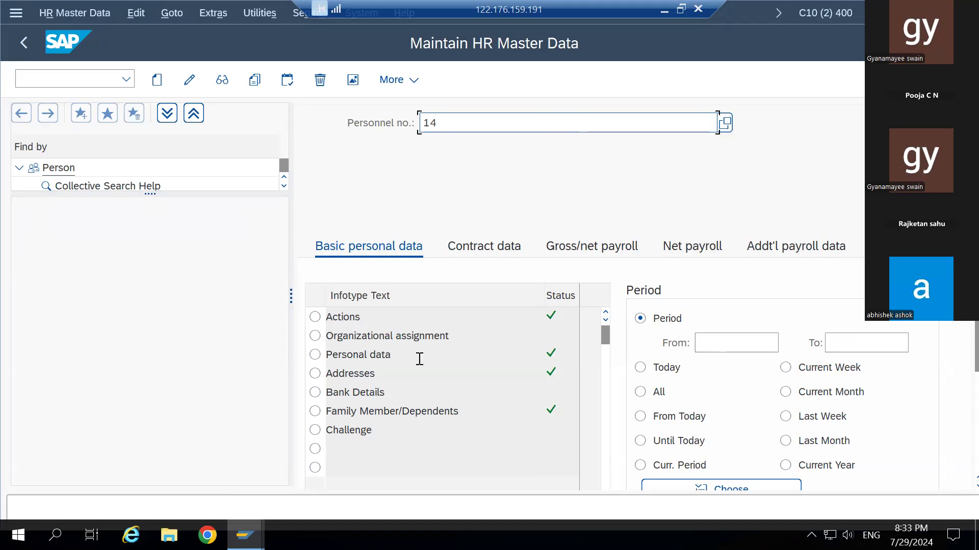
- Search personnel numbers via the F4 help and pick the target employee from the results list
{"action": "left_click", "coordinate": [729, 122]}
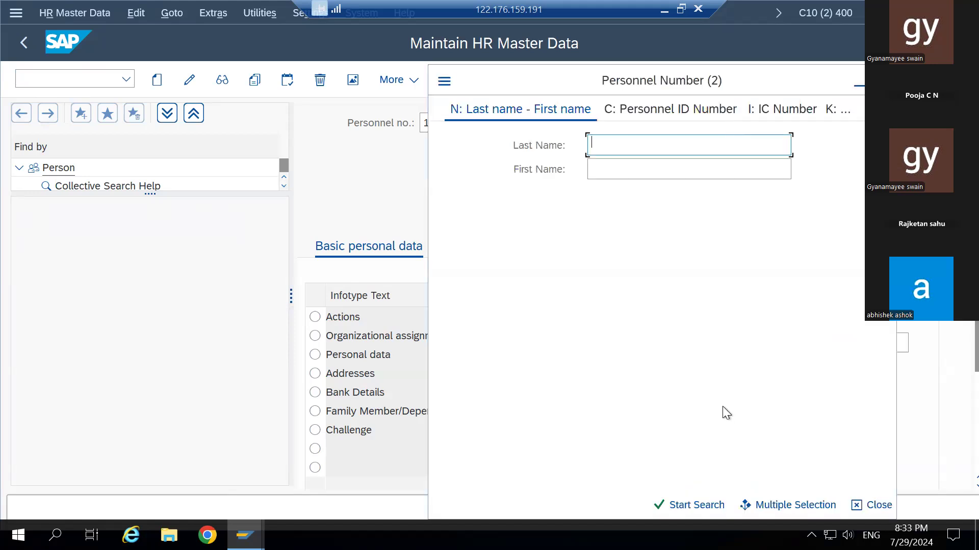
{"action": "left_click", "coordinate": [698, 502]}
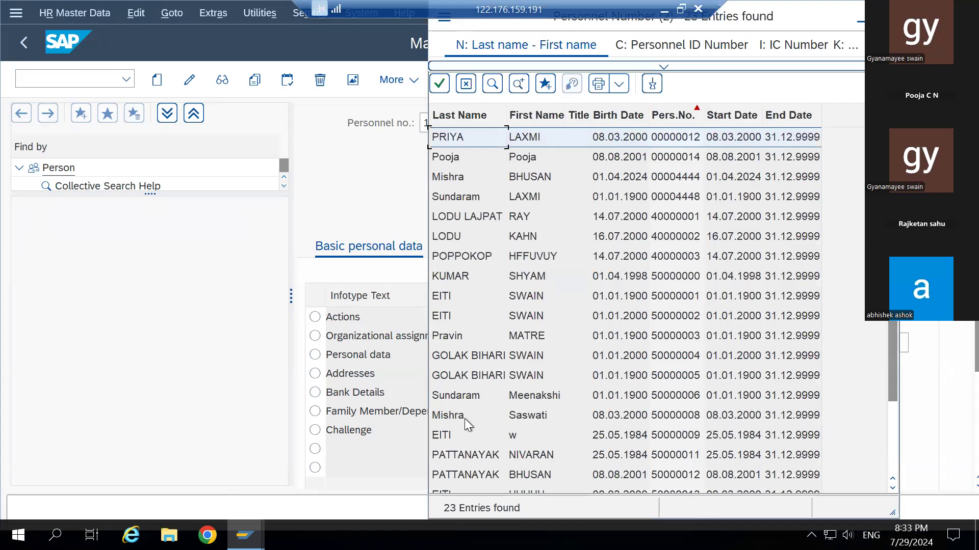
{"action": "scroll", "coordinate": [464, 418], "scroll_direction": "down", "scroll_amount": 2}
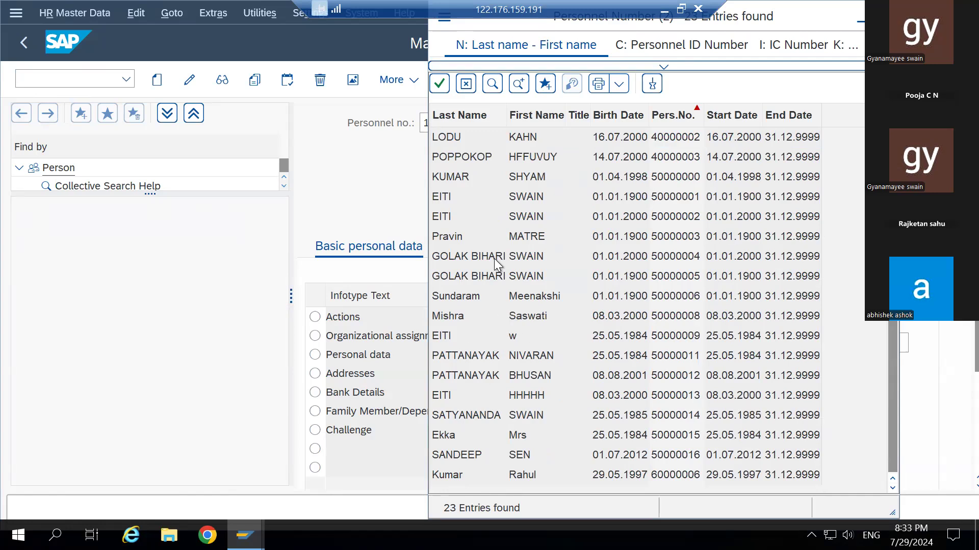
{"action": "scroll", "coordinate": [493, 258], "scroll_direction": "up", "scroll_amount": 2}
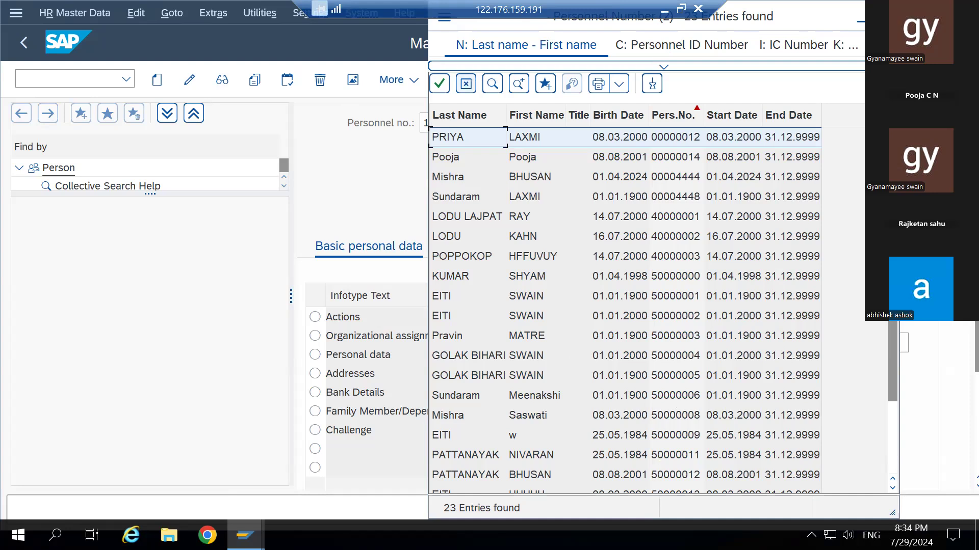
{"action": "left_click", "coordinate": [894, 485]}
{"action": "left_click", "coordinate": [894, 485]}
{"action": "left_click", "coordinate": [894, 485]}
{"action": "left_click", "coordinate": [894, 485]}
{"action": "left_click", "coordinate": [894, 485]}
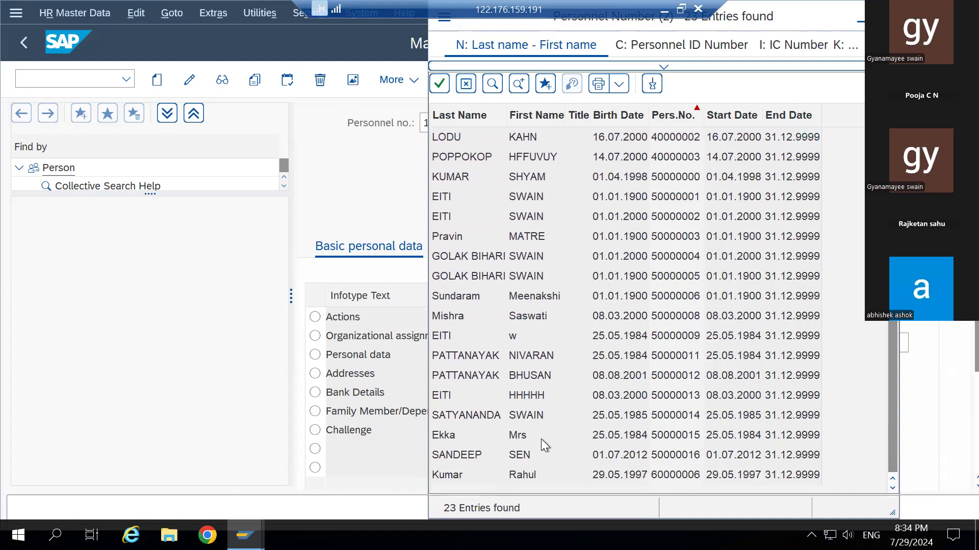
{"action": "double_click", "coordinate": [454, 435]}
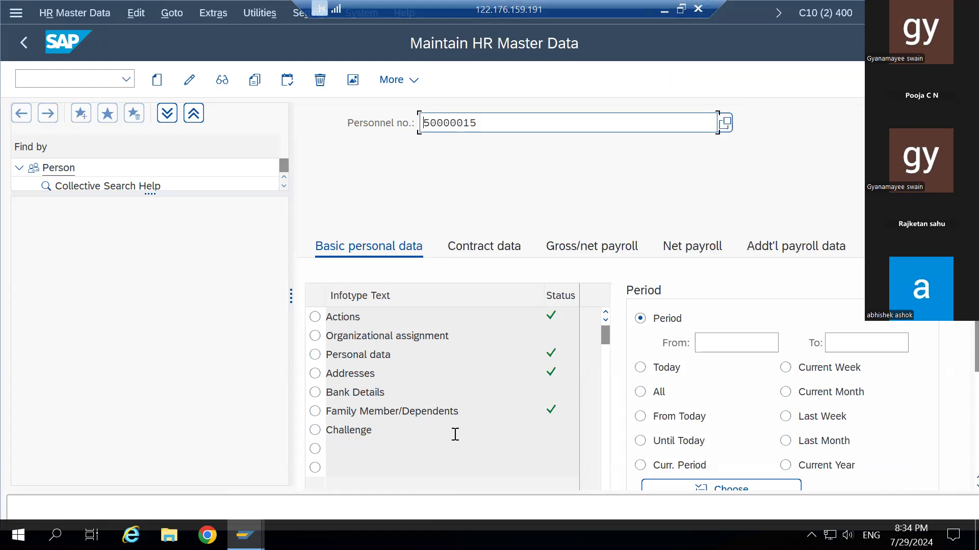
- Load the employee's data and create a new infotype 0008 Basic Pay record
{"action": "key", "text": "Return"}
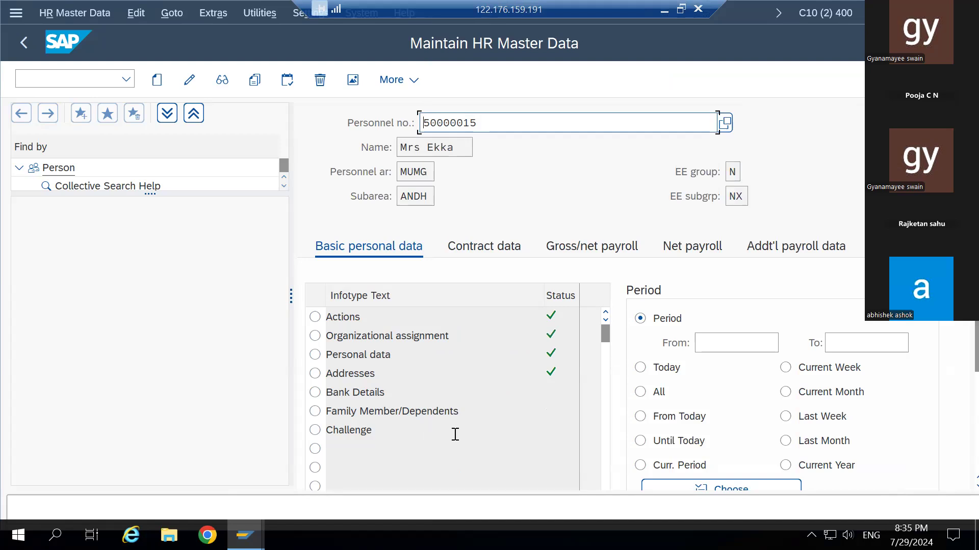
{"action": "scroll", "coordinate": [616, 283], "scroll_direction": "down", "scroll_amount": 3}
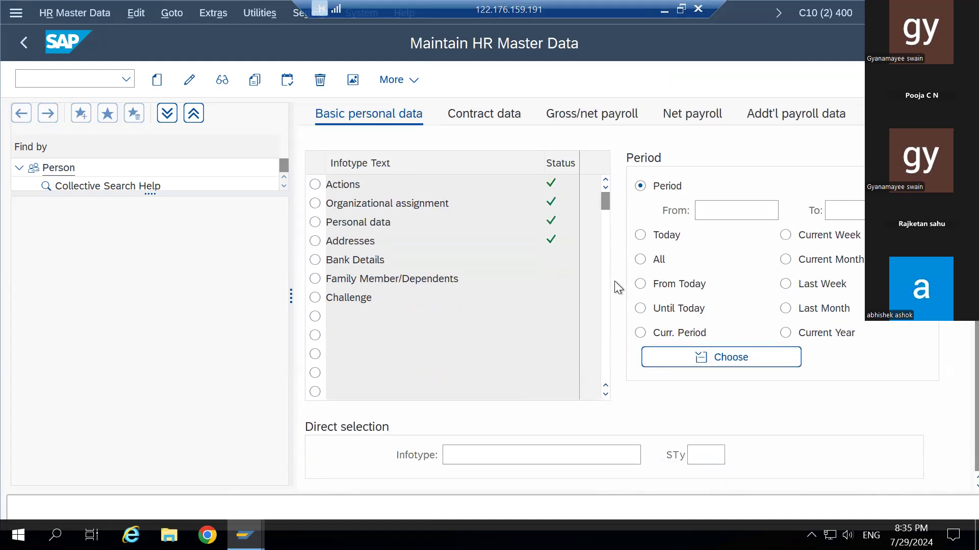
{"action": "left_click", "coordinate": [496, 437]}
{"action": "type", "text": "0008"}
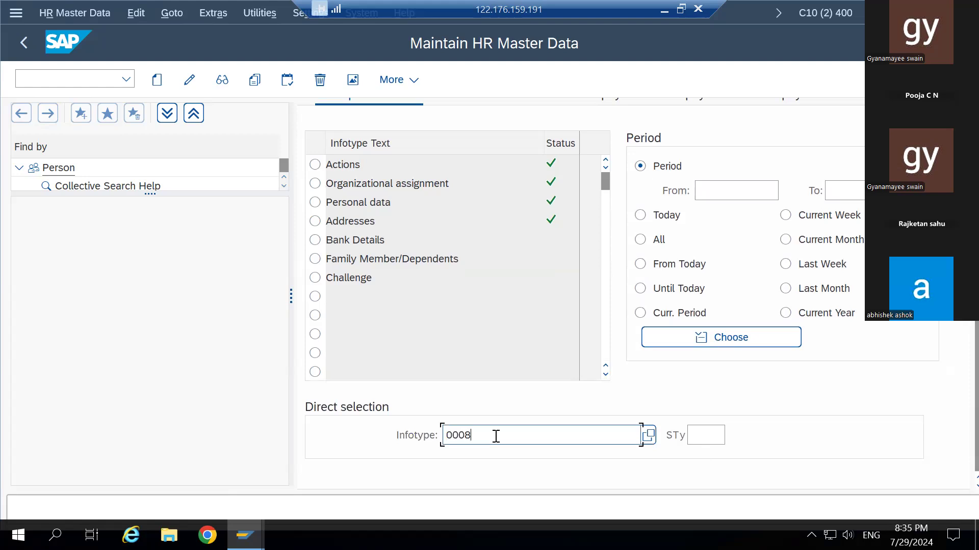
{"action": "left_click", "coordinate": [156, 82]}
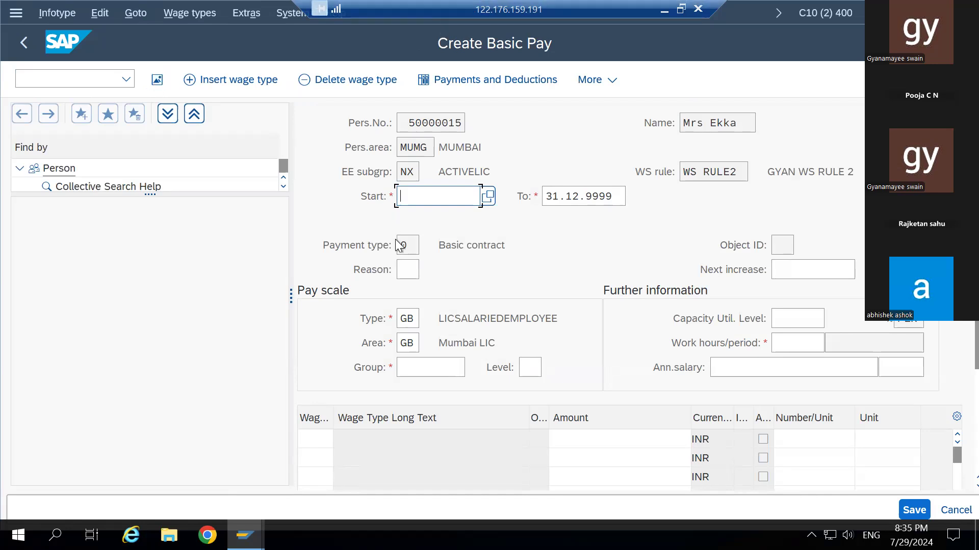
- Show the F4 value list of the 20 available payment types
{"action": "left_click", "coordinate": [415, 246]}
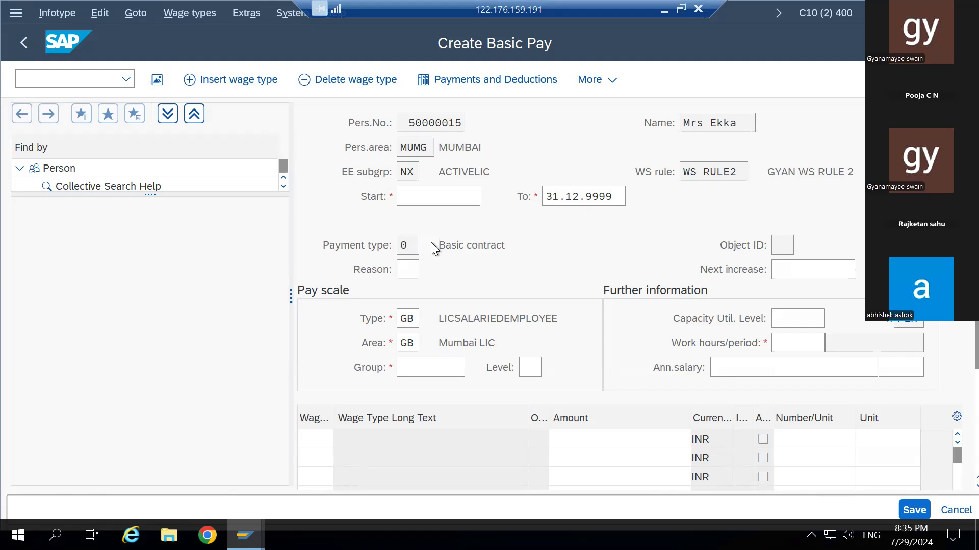
{"action": "key", "text": "F4"}
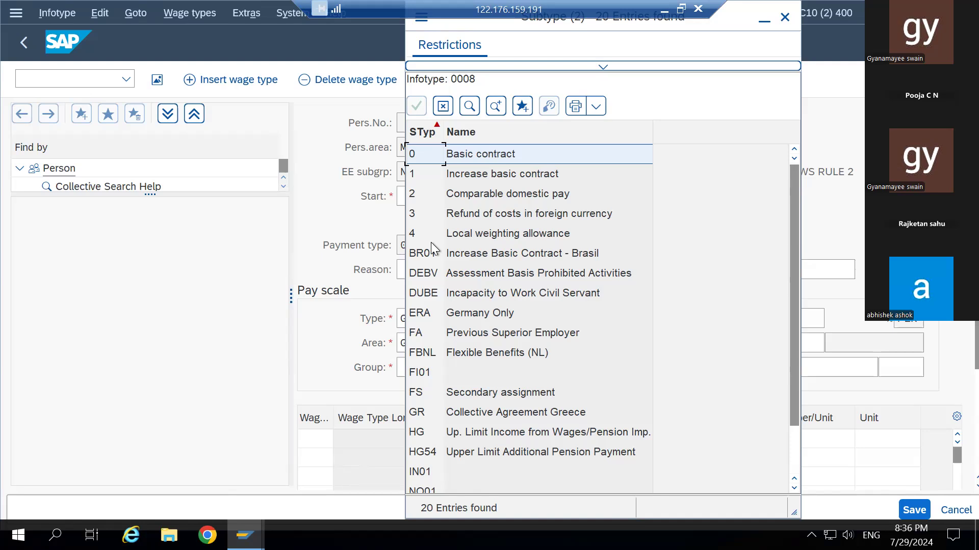
- Keep payment type 0 Basic contract, review the reason codes, and leave Reason blank
{"action": "left_click", "coordinate": [785, 17]}
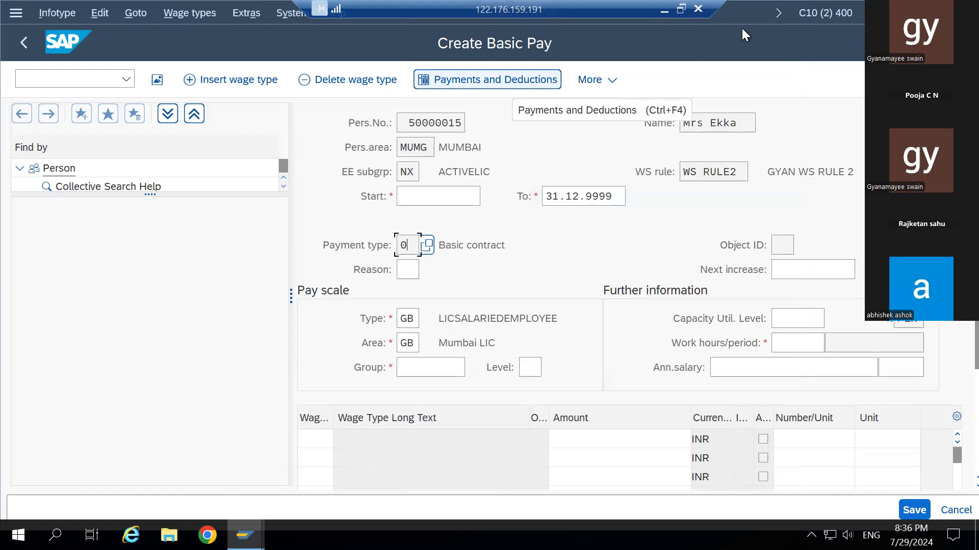
{"action": "key", "text": "Tab"}
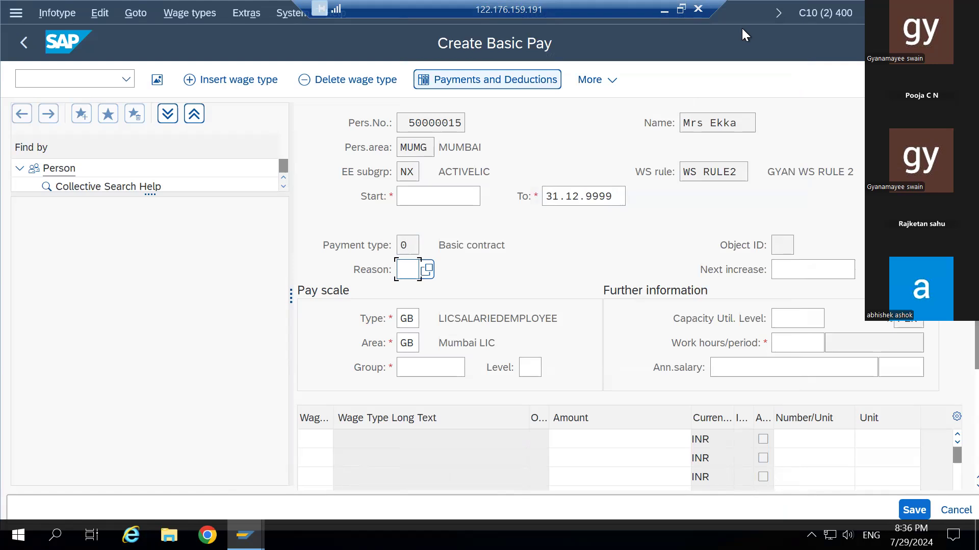
{"action": "left_click", "coordinate": [426, 269]}
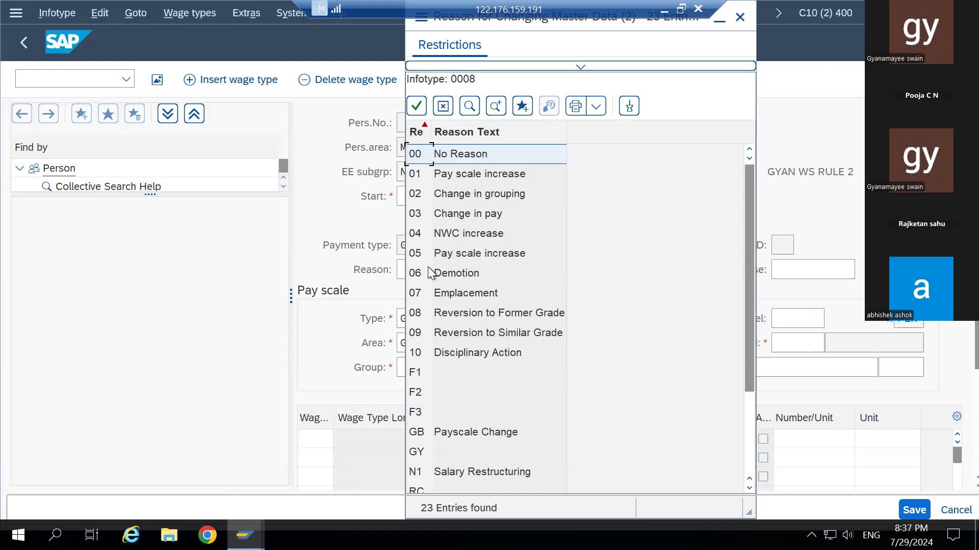
{"action": "left_click", "coordinate": [740, 16]}
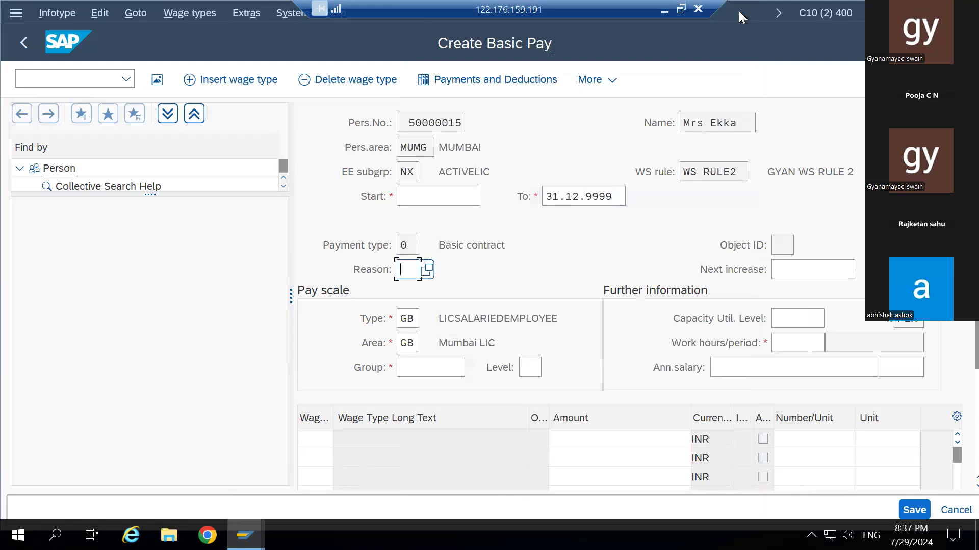